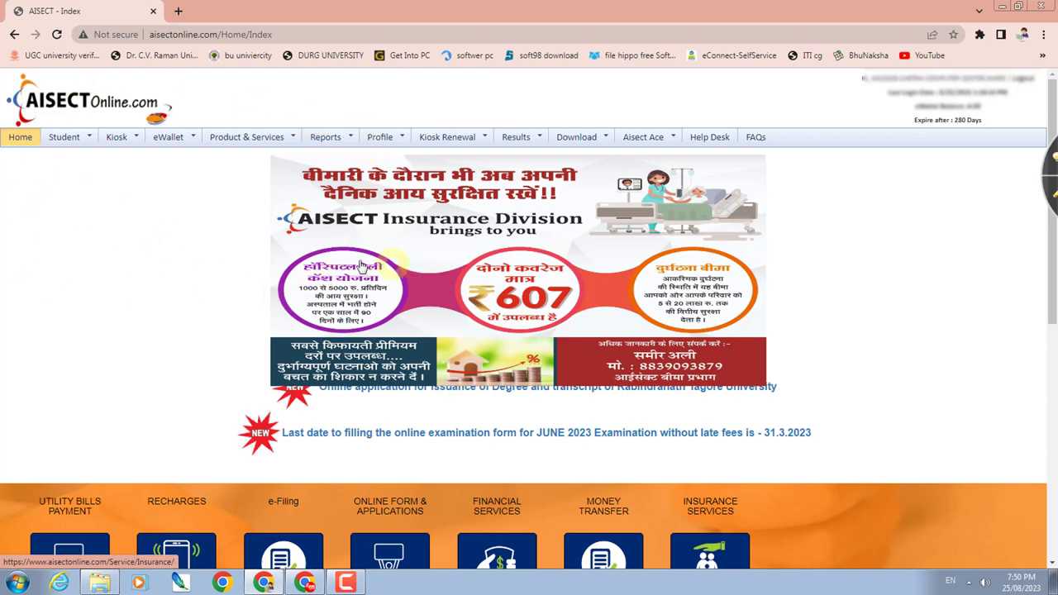
# - From Student > Admission, choose Center Type EDUCATION SERVICES and Admission In C V RAMAN UNIVERSITY, then submit
pyautogui.click(63, 145)
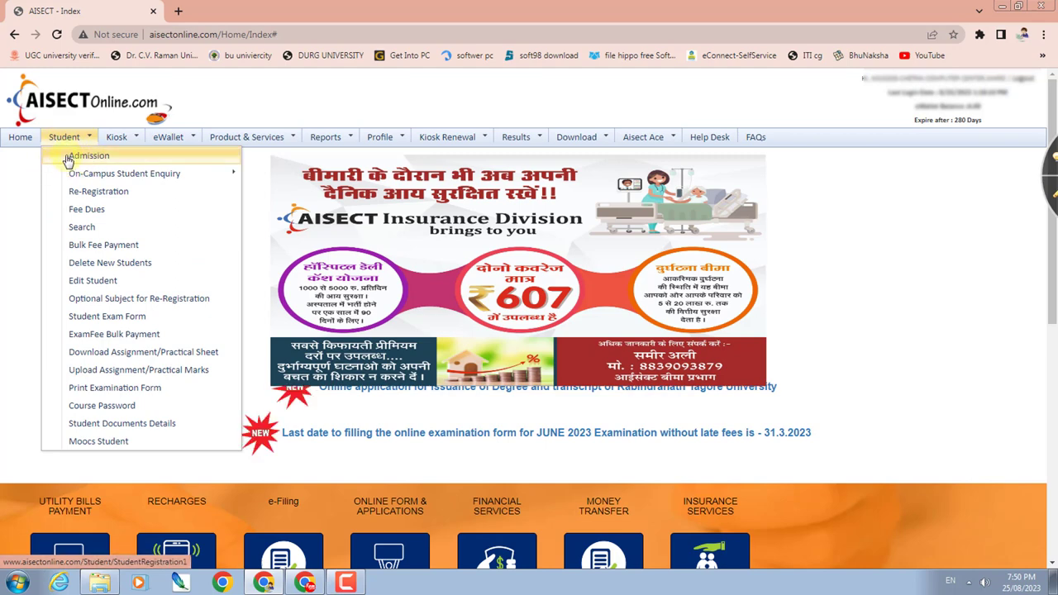
pyautogui.click(109, 156)
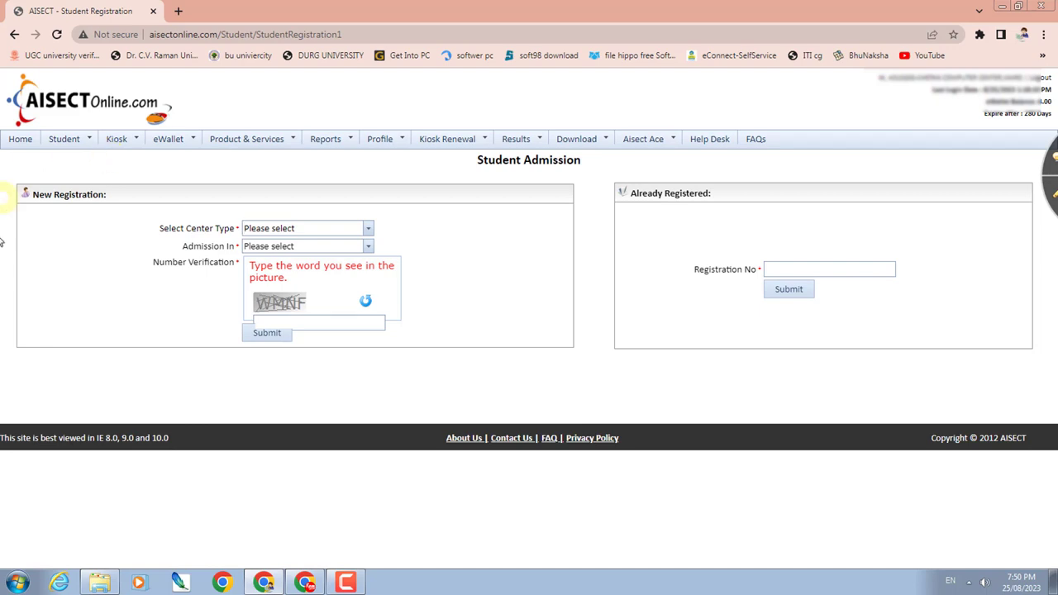
pyautogui.click(366, 229)
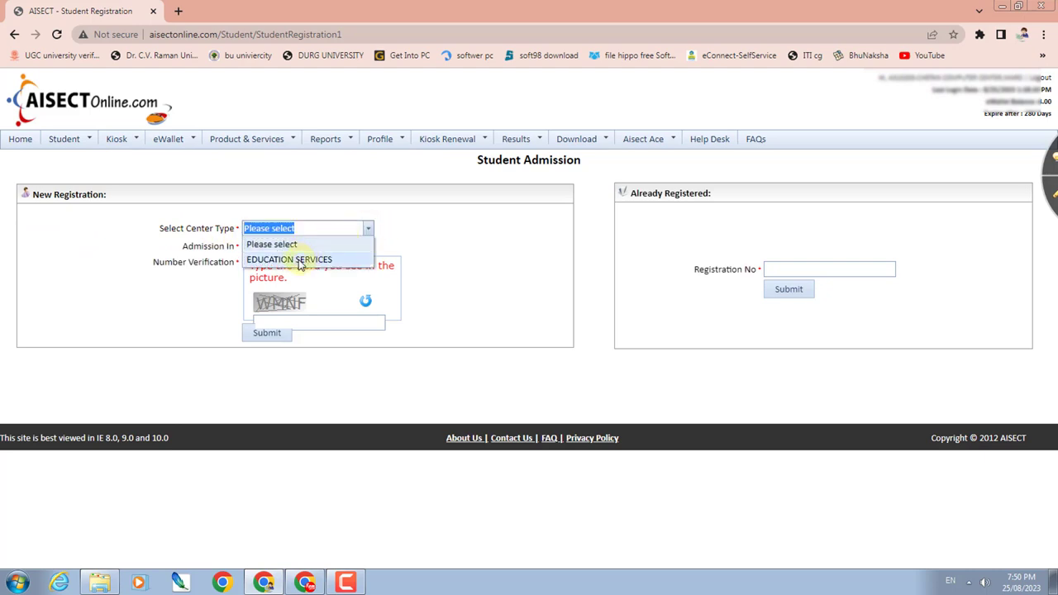
pyautogui.click(300, 258)
pyautogui.click(368, 247)
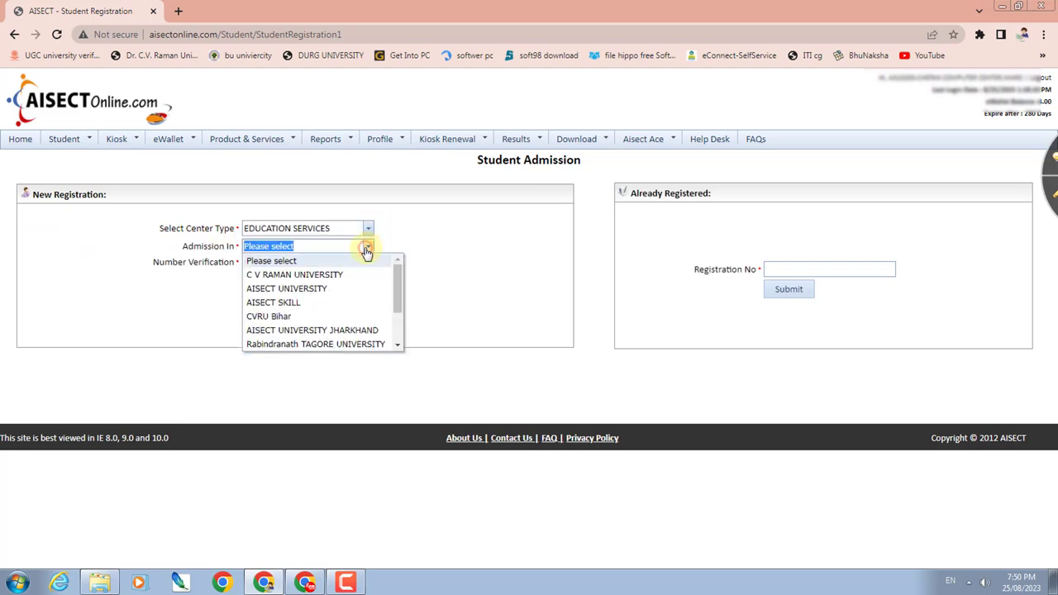
pyautogui.click(299, 275)
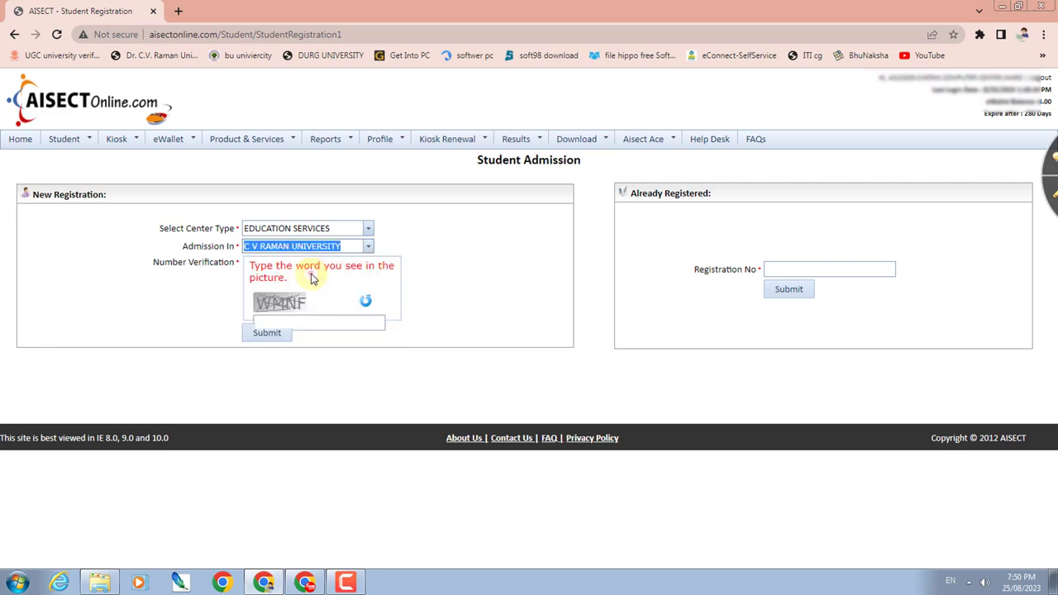
pyautogui.click(262, 336)
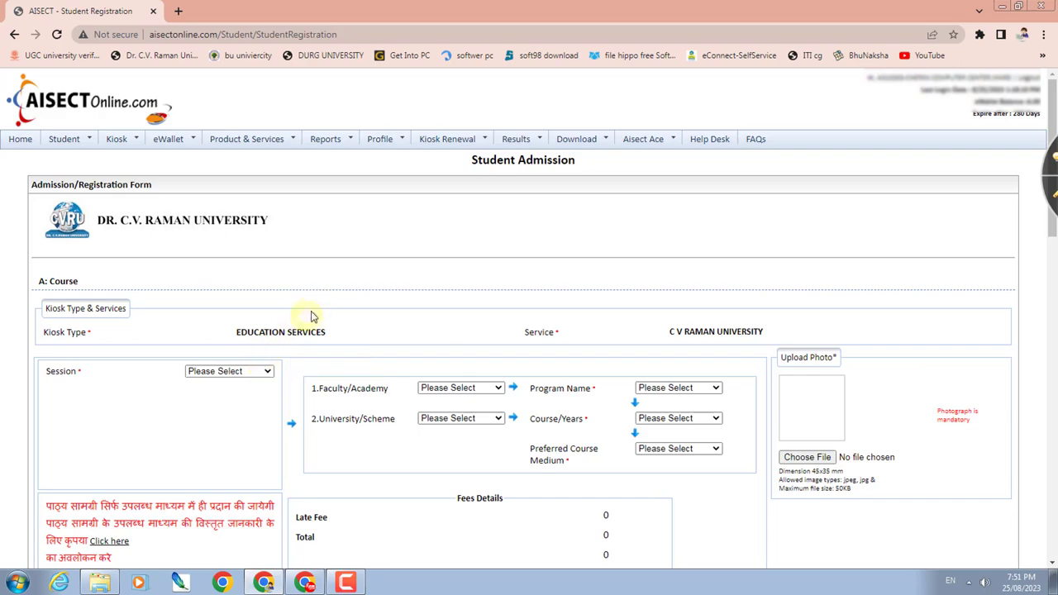
# - Scroll through the Dr. C.V. Raman University registration form and open the Session list
pyautogui.scroll(-2, 248, 224)
pyautogui.scroll(2, 157, 182)
pyautogui.scroll(-6, 479, 397)
pyautogui.scroll(-7, 437, 383)
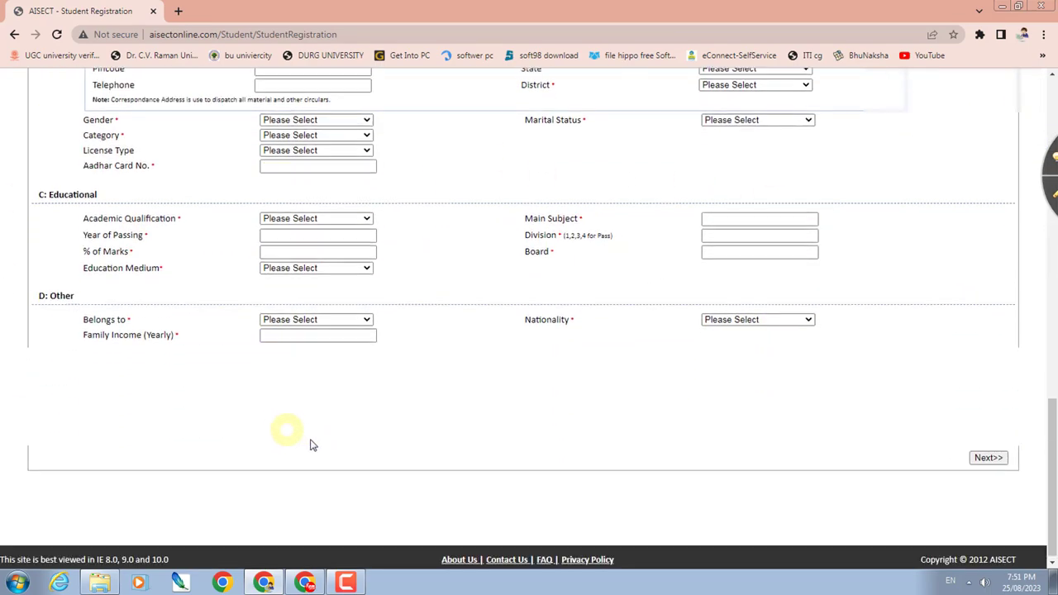
pyautogui.scroll(6, 309, 441)
pyautogui.scroll(7, 402, 361)
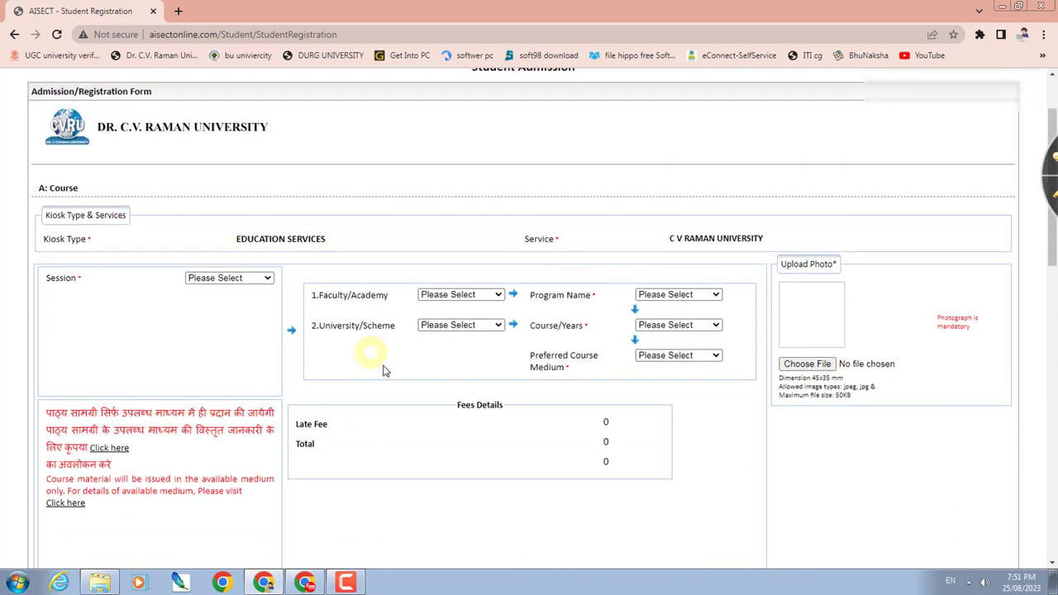
pyautogui.scroll(-1, 261, 366)
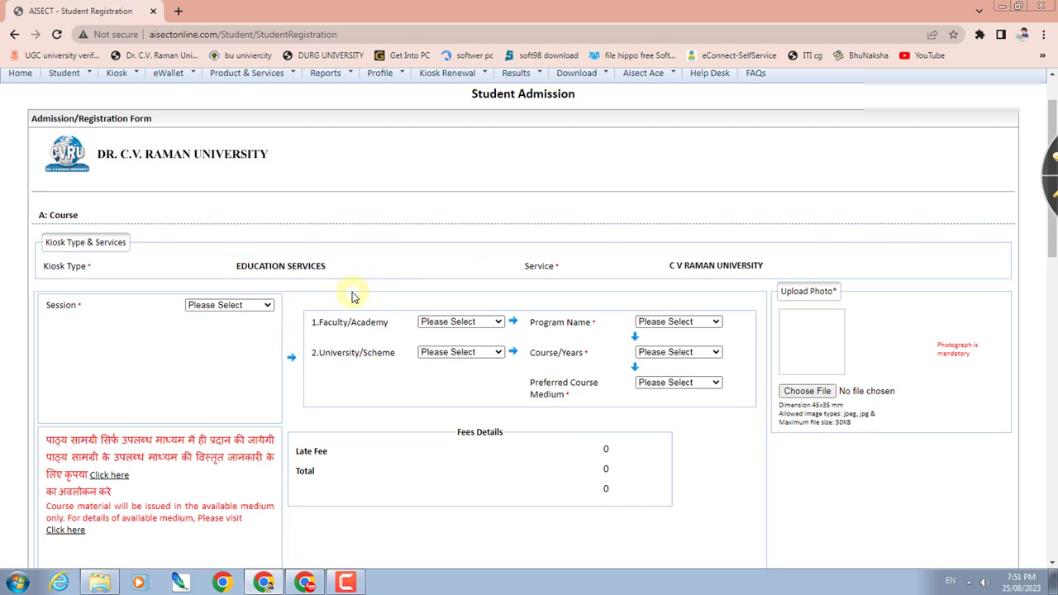
pyautogui.scroll(-2, 198, 179)
pyautogui.click(207, 174)
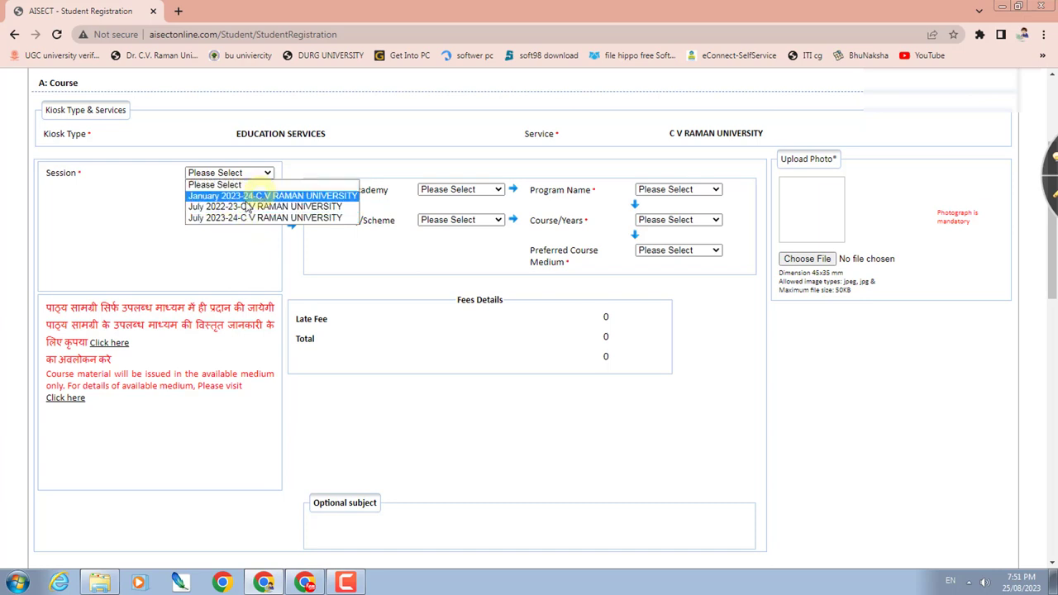
# - Set Session to July 2023-24 and Faculty/Academy to Private
pyautogui.click(244, 220)
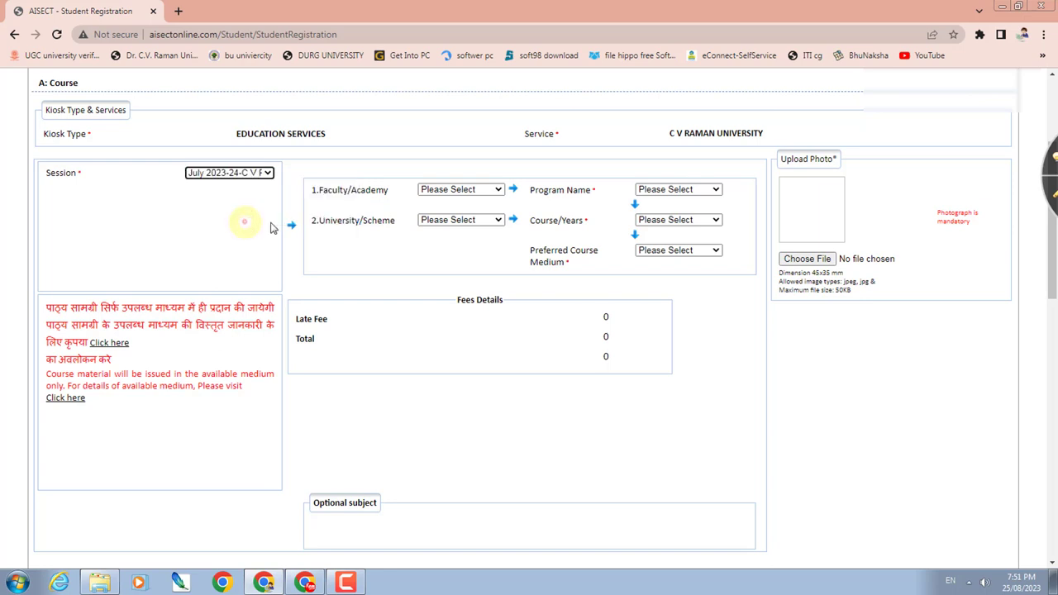
pyautogui.click(436, 191)
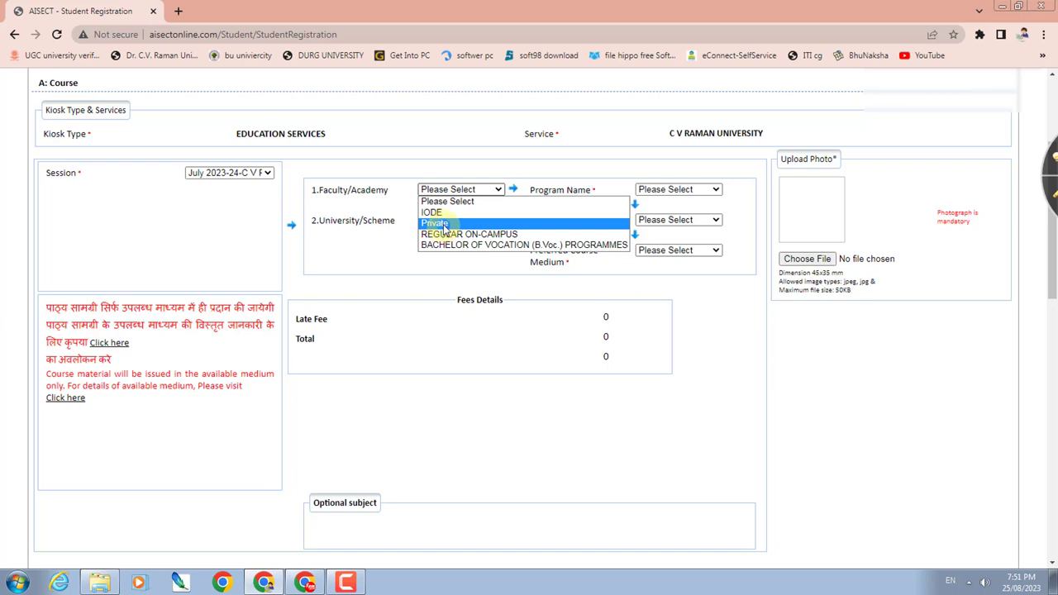
pyautogui.click(444, 225)
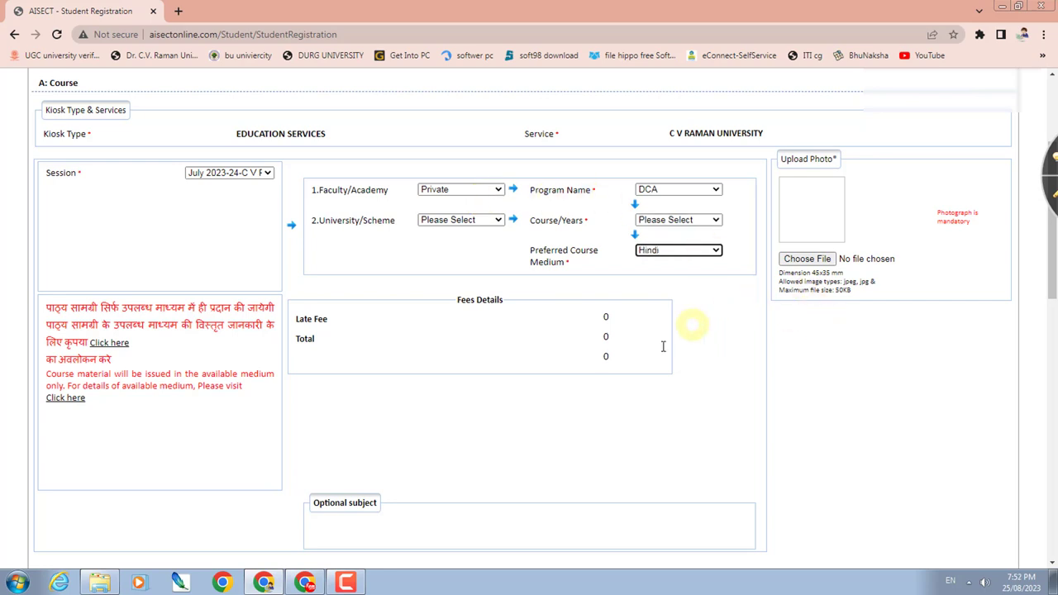
# - Upload pc.jpg as the student photo and dismiss the upload success alert
pyautogui.click(806, 263)
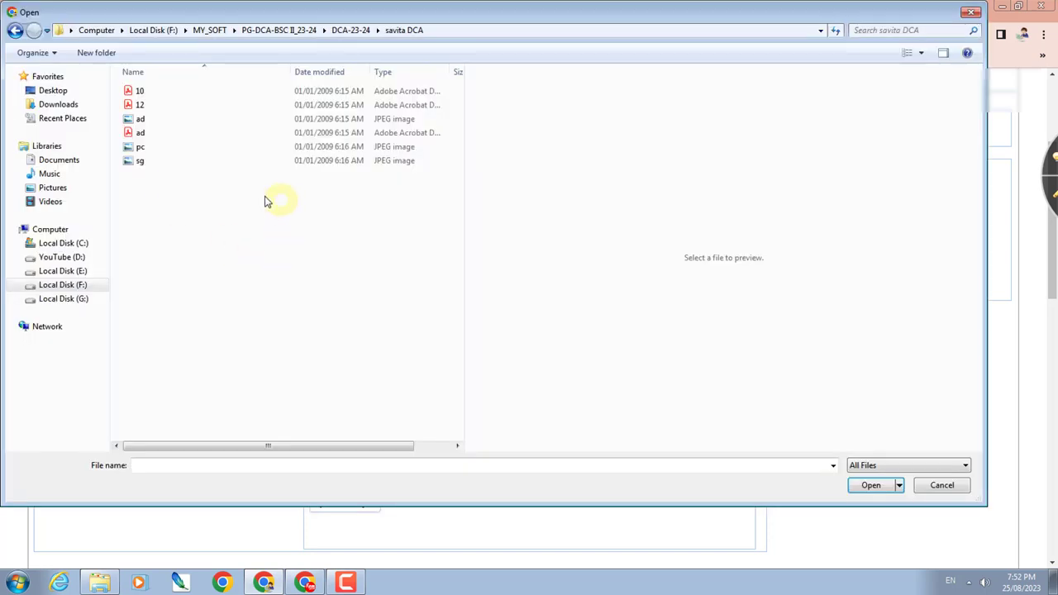
pyautogui.click(138, 164)
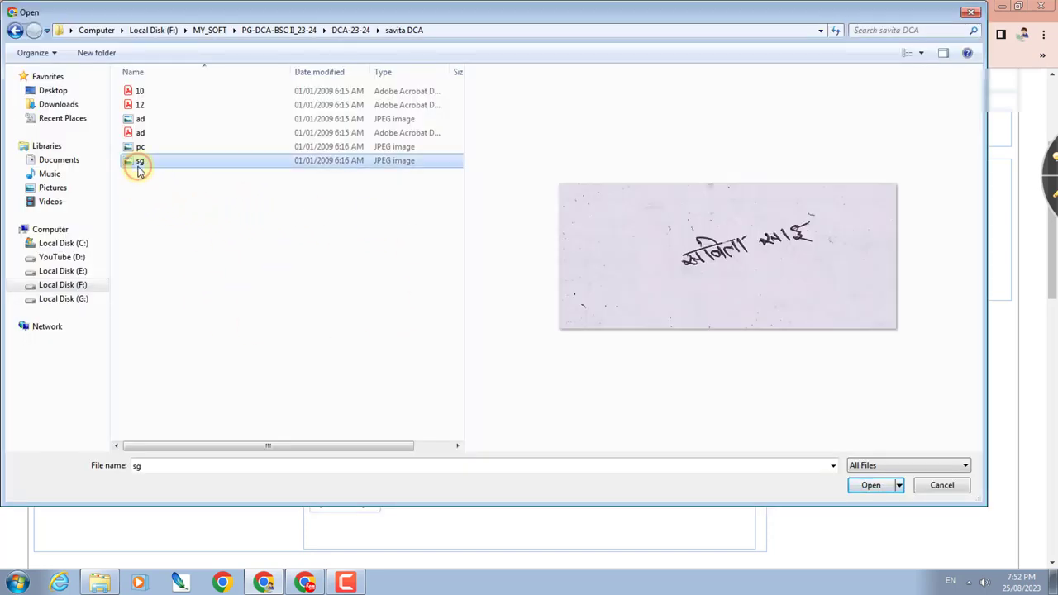
pyautogui.press('Up')
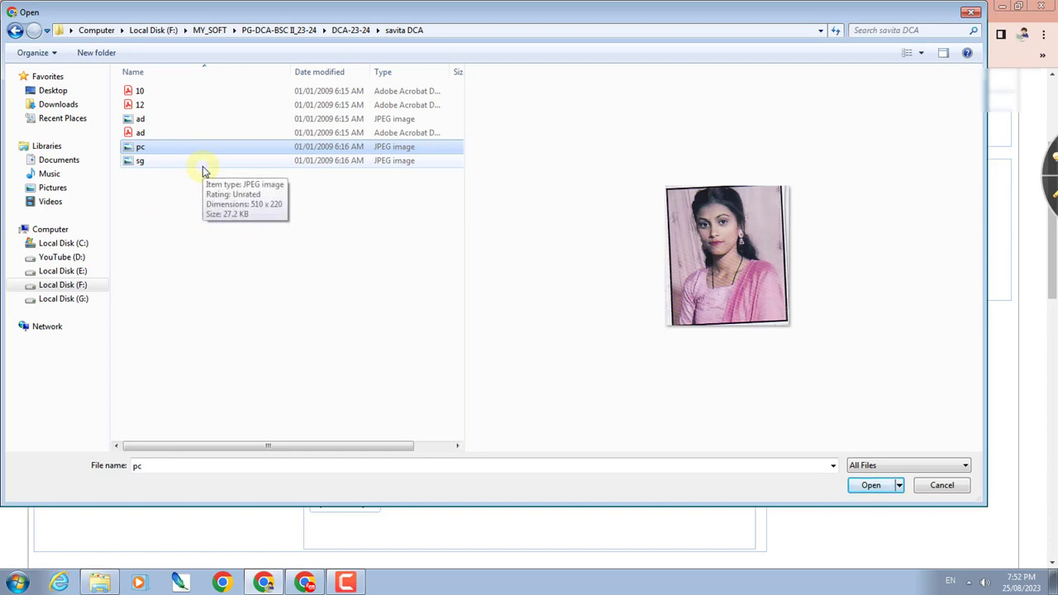
pyautogui.doubleClick(255, 151)
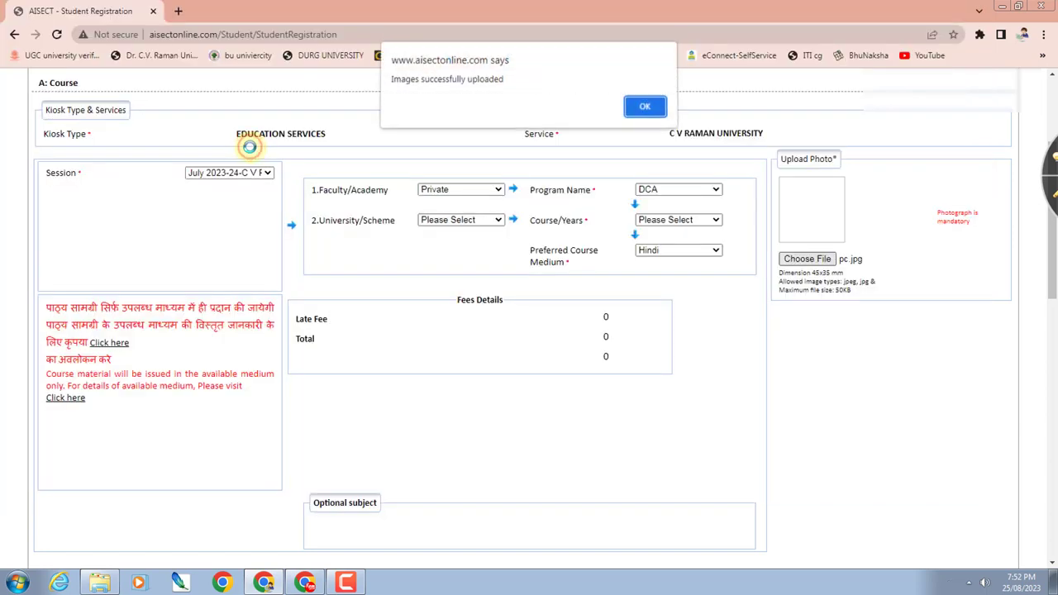
pyautogui.click(644, 109)
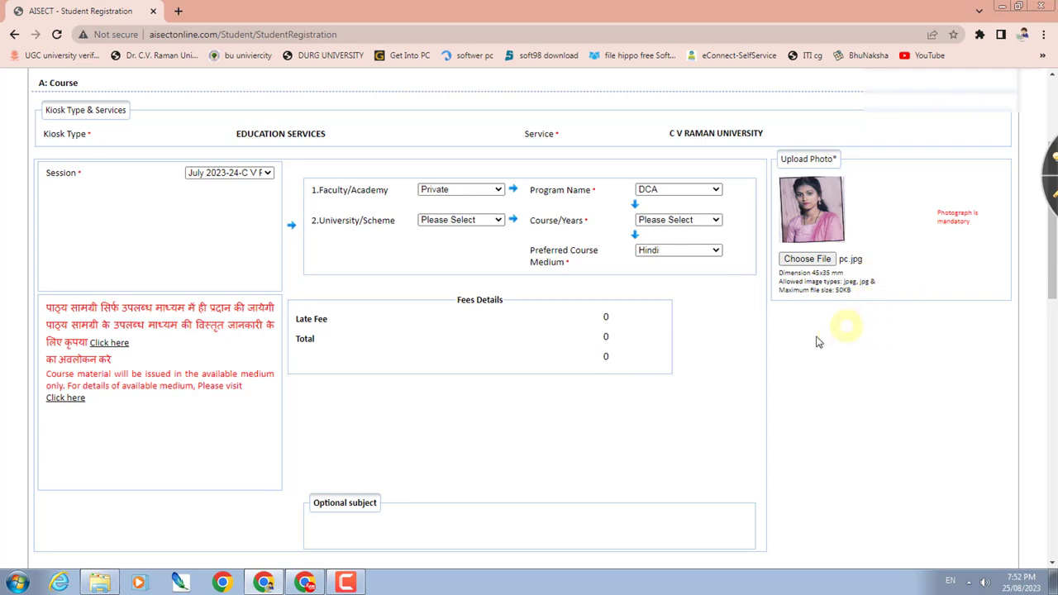
# - Scroll to the Personal section and enter the student's first name
pyautogui.scroll(-5, 854, 354)
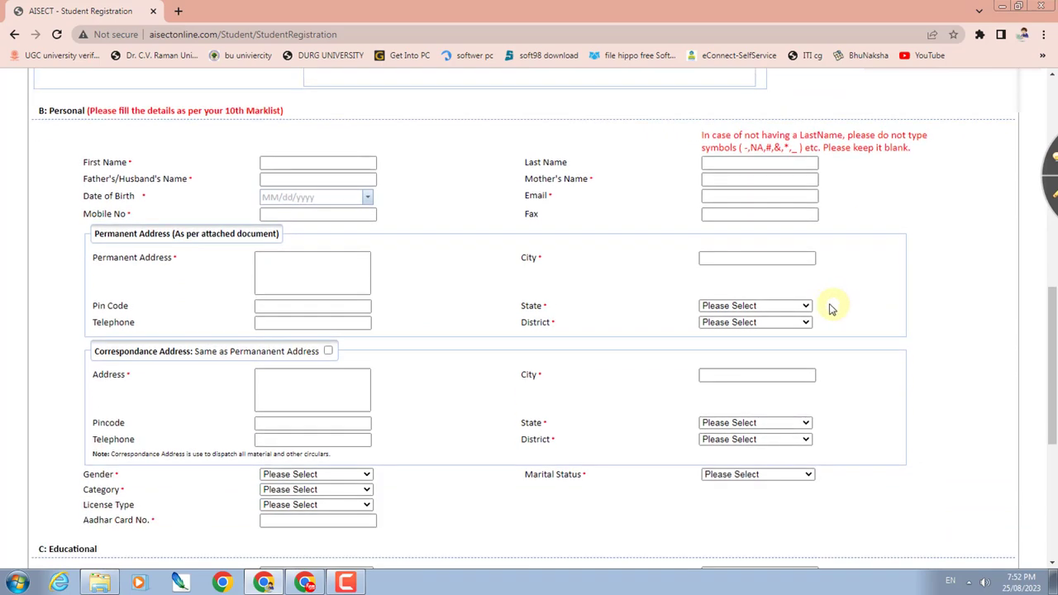
pyautogui.scroll(-1, 877, 285)
pyautogui.scroll(1, 880, 284)
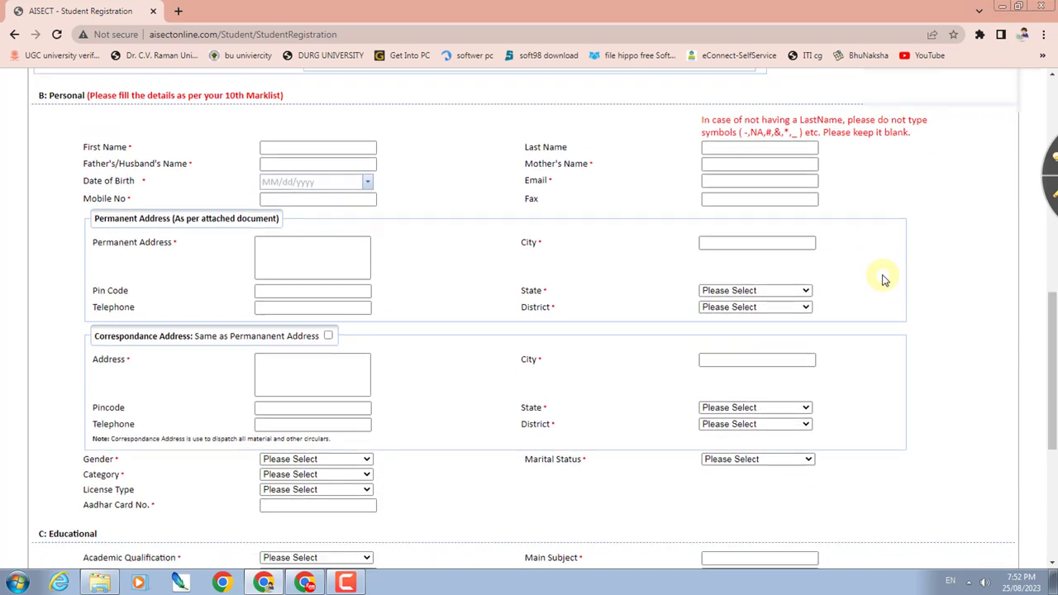
pyautogui.scroll(-1, 881, 283)
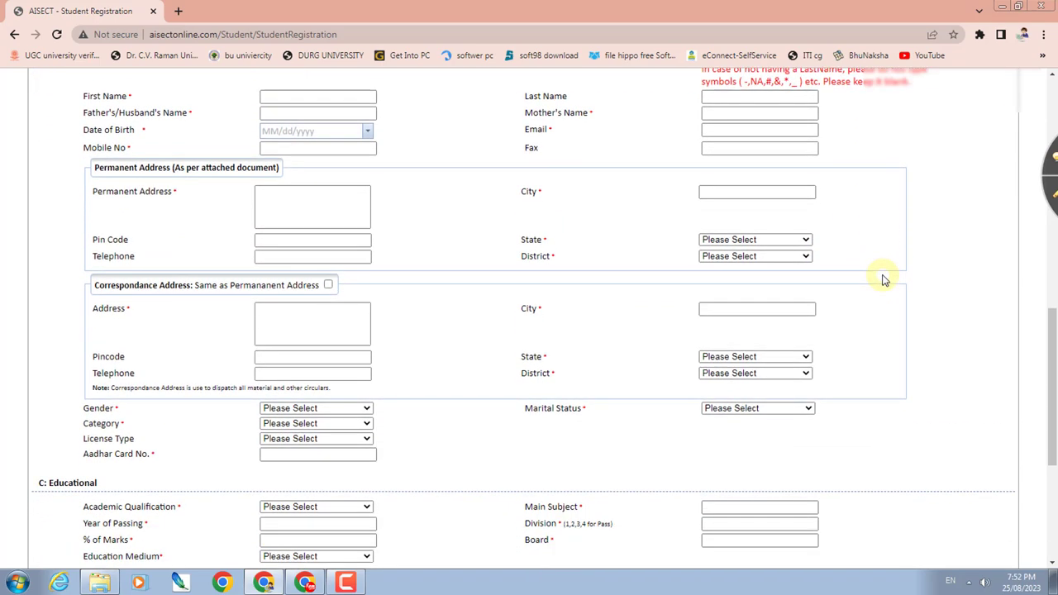
pyautogui.click(334, 98)
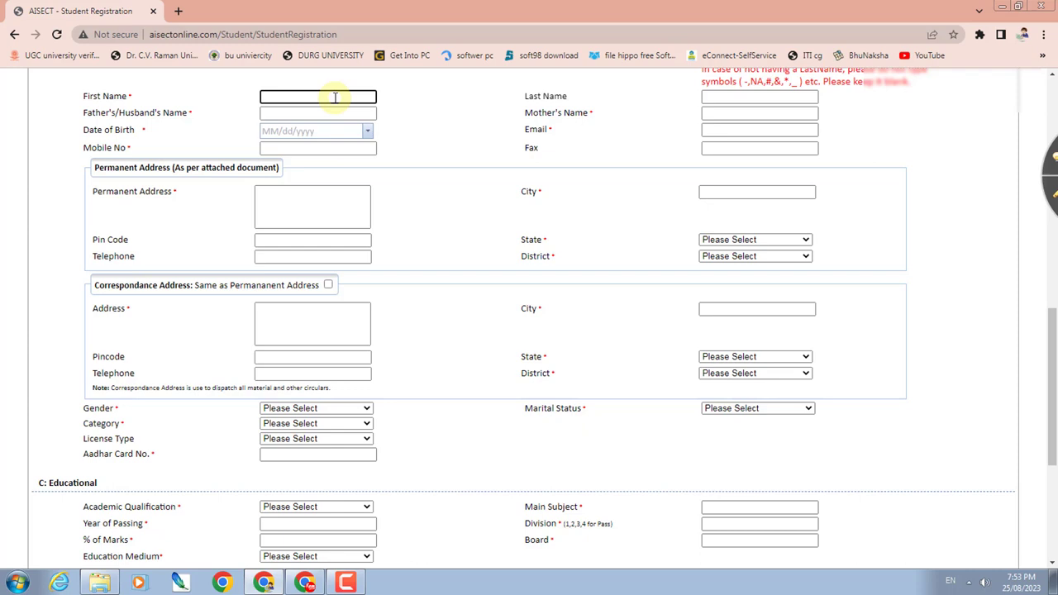
pyautogui.write('SA')
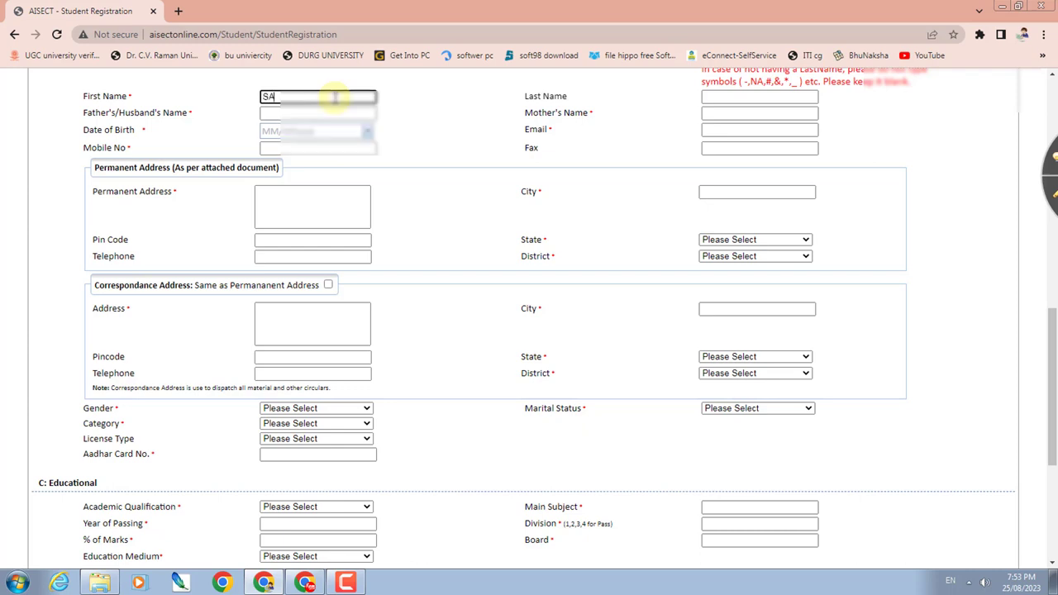
pyautogui.write('V')
pyautogui.press('Tab')
pyautogui.press('Tab')
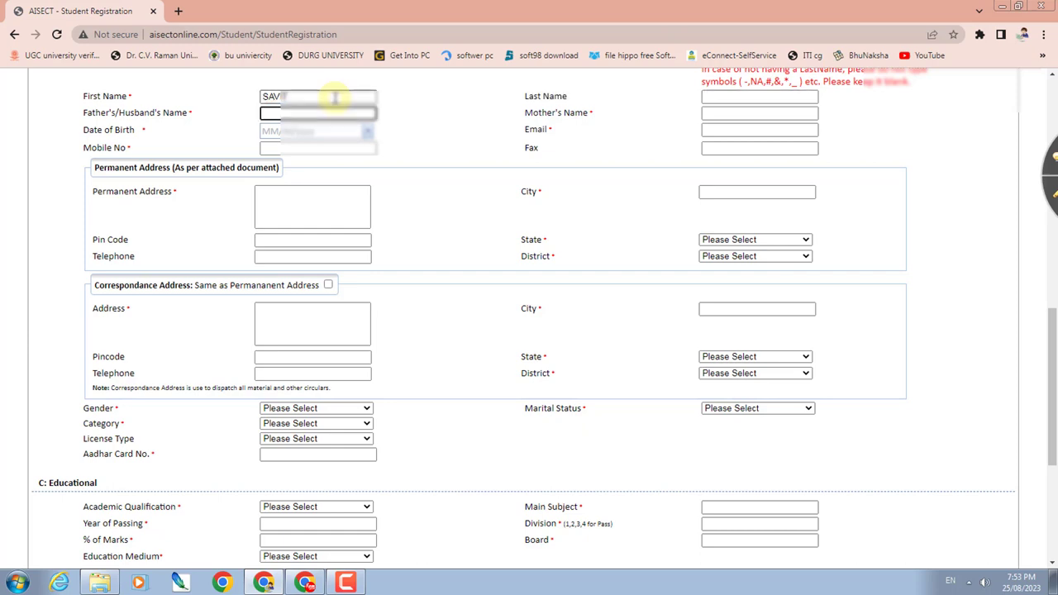
# - Fill in the father's/husband's name, mother's name and date of birth
pyautogui.write('RAMPRASAD')
pyautogui.press('Tab')
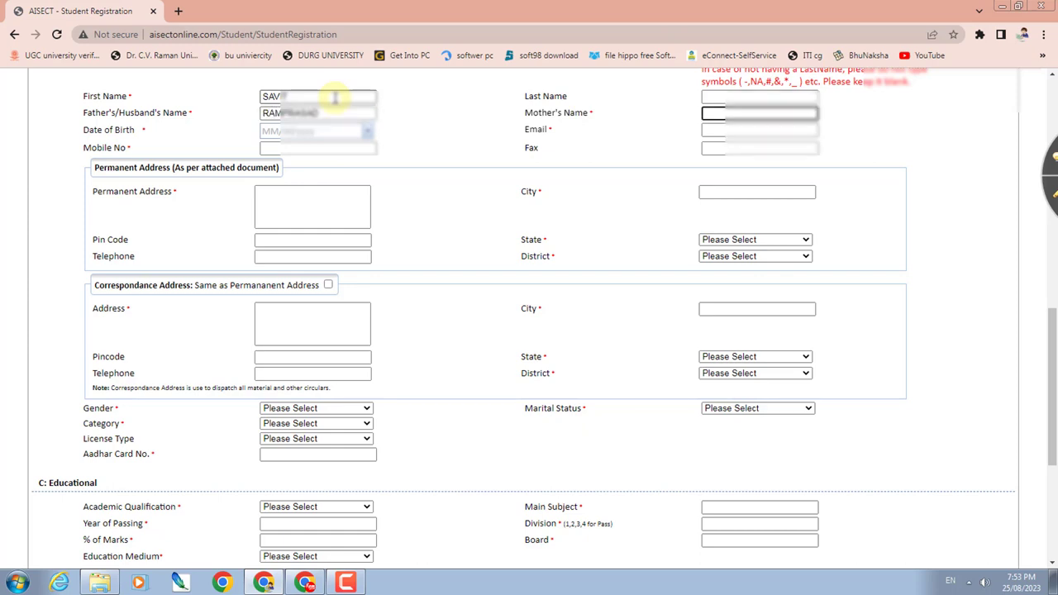
pyautogui.write('RAMKUMARI')
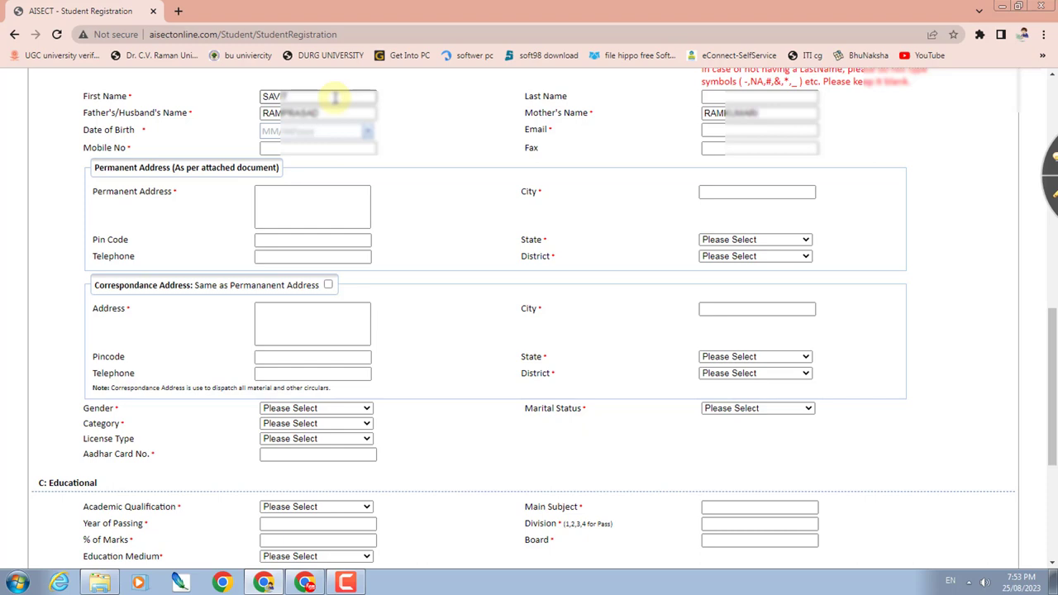
pyautogui.press('Tab')
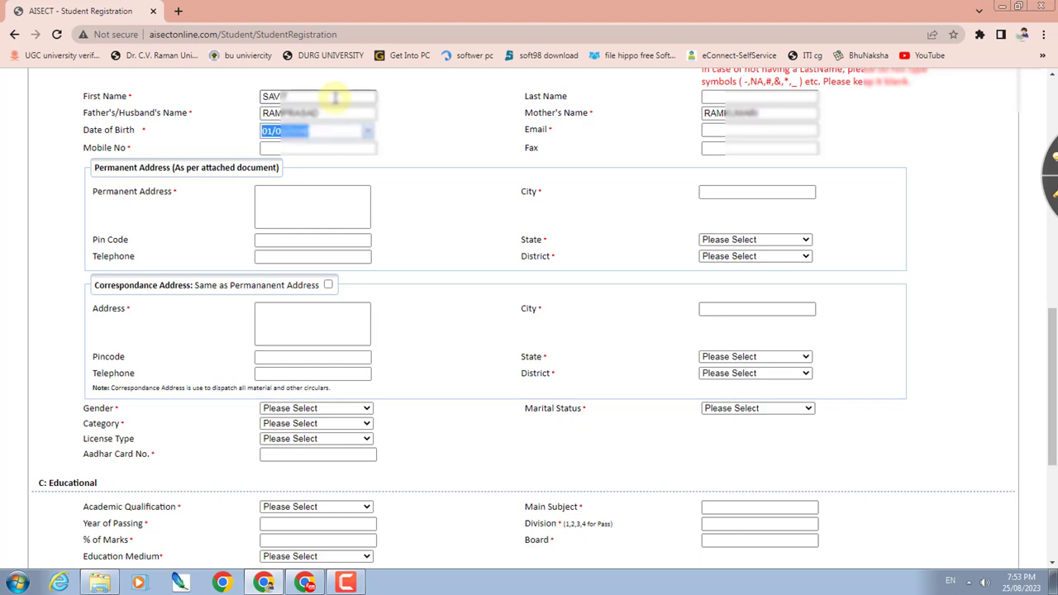
pyautogui.write('08/2')
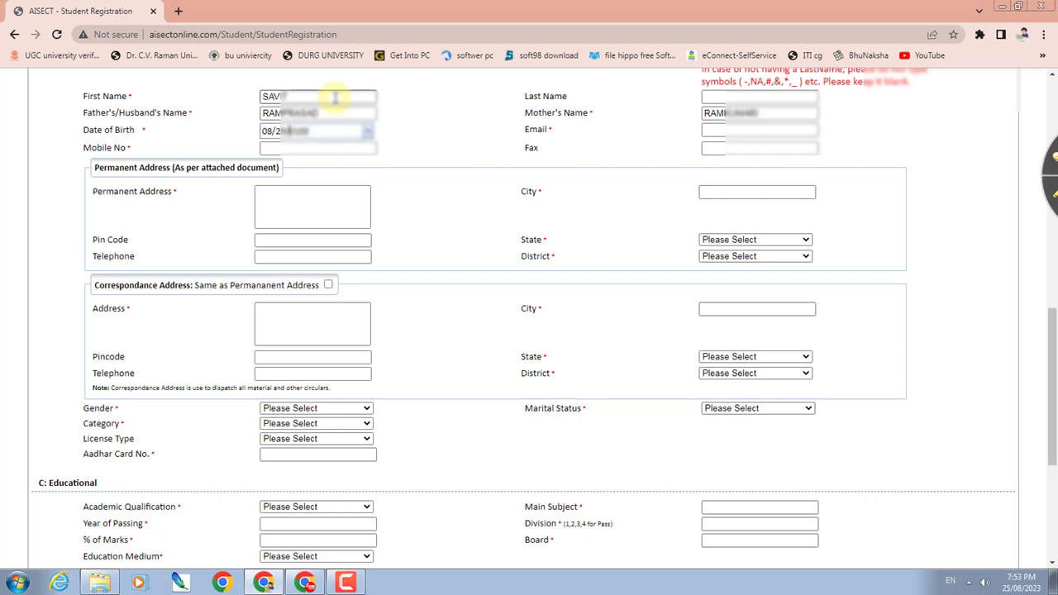
pyautogui.write('04')
pyautogui.press('Tab')
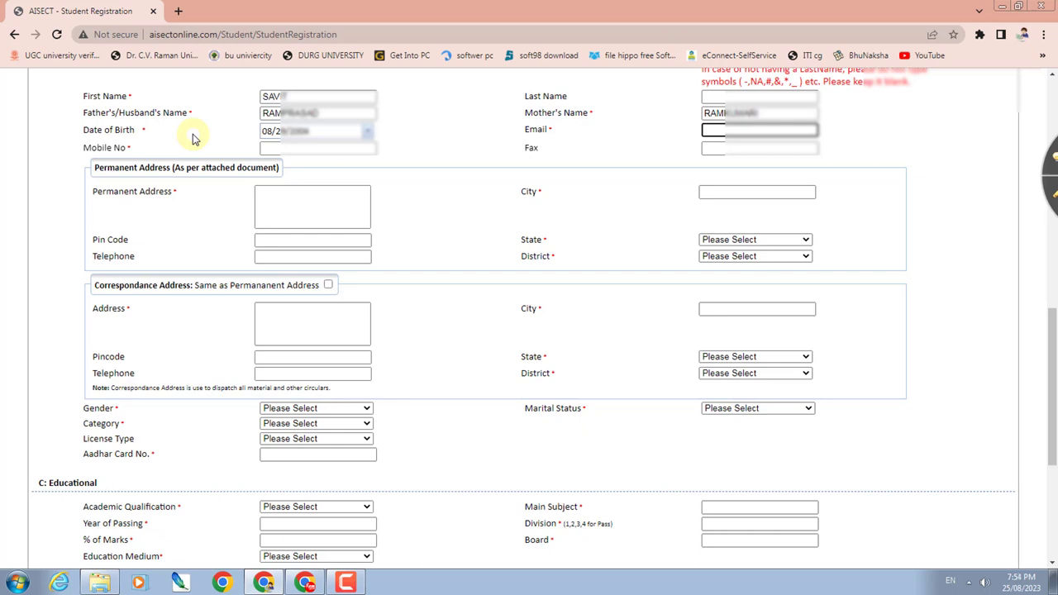
# - Enter the student's e-mail address and mobile number
pyautogui.write('ram')
pyautogui.hotkey('ctrl', 'v')
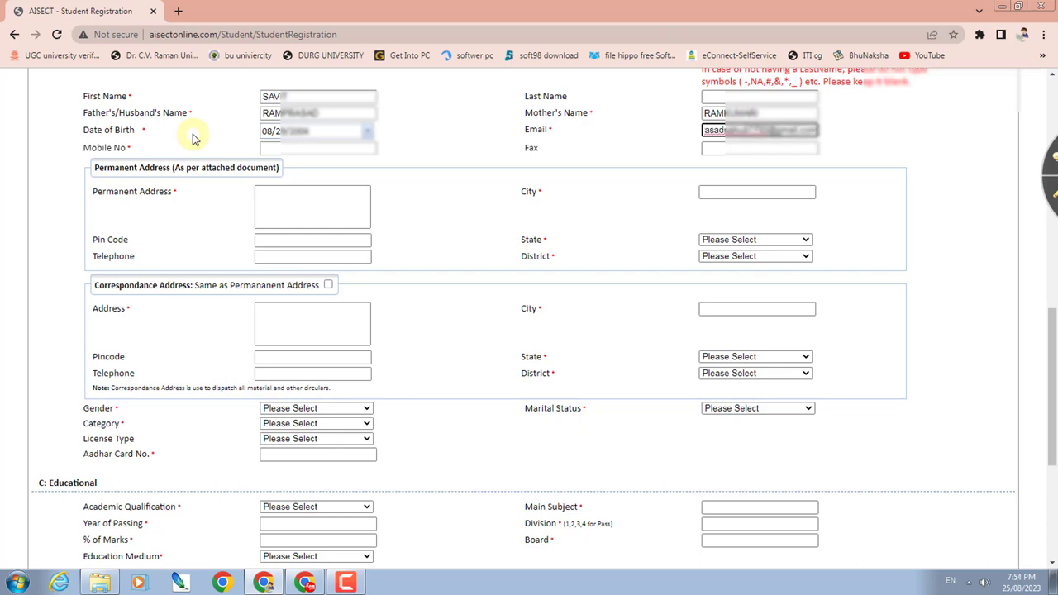
pyautogui.press('Tab')
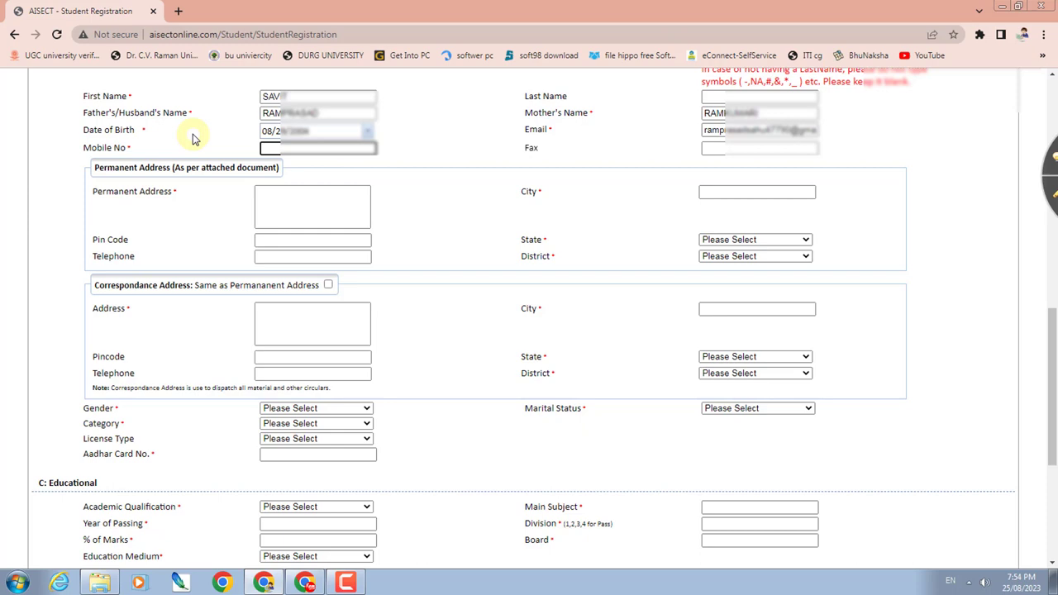
pyautogui.write('9770')
pyautogui.press('Tab')
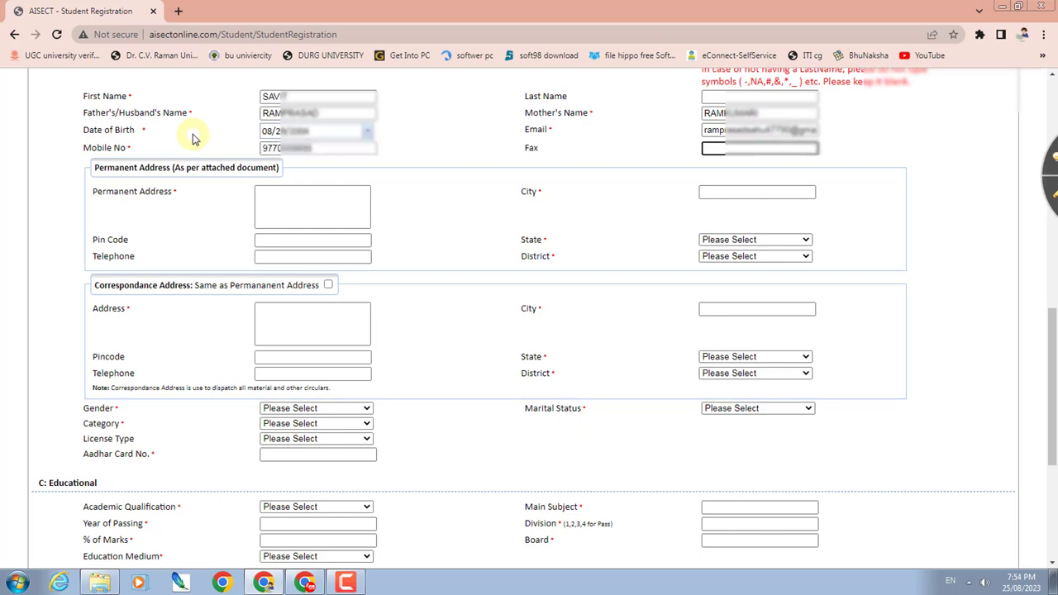
pyautogui.press('Tab')
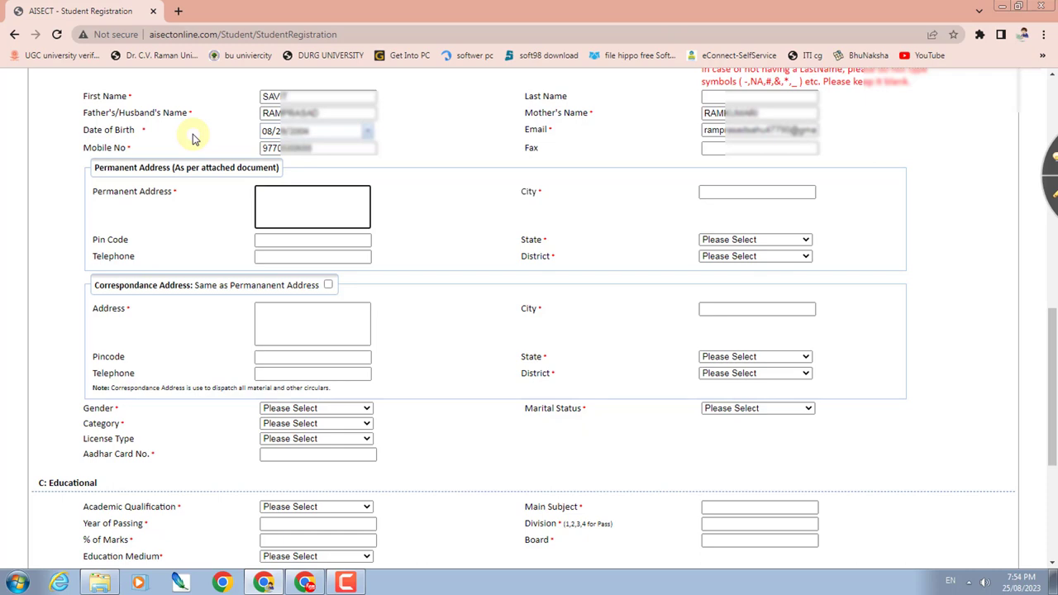
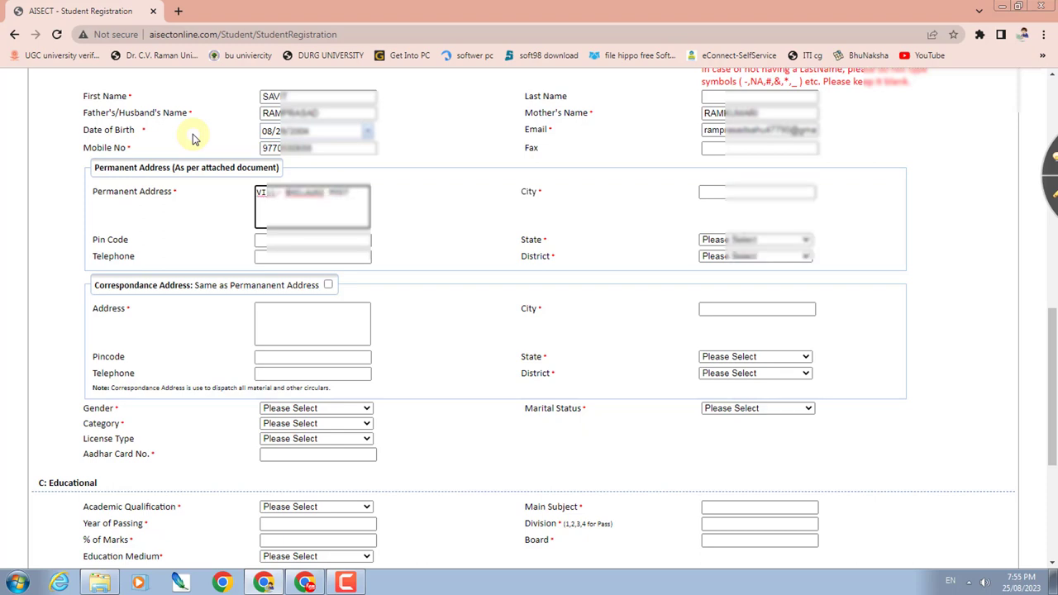
# - Fill in the permanent address, city and pin code
pyautogui.press('Tab')
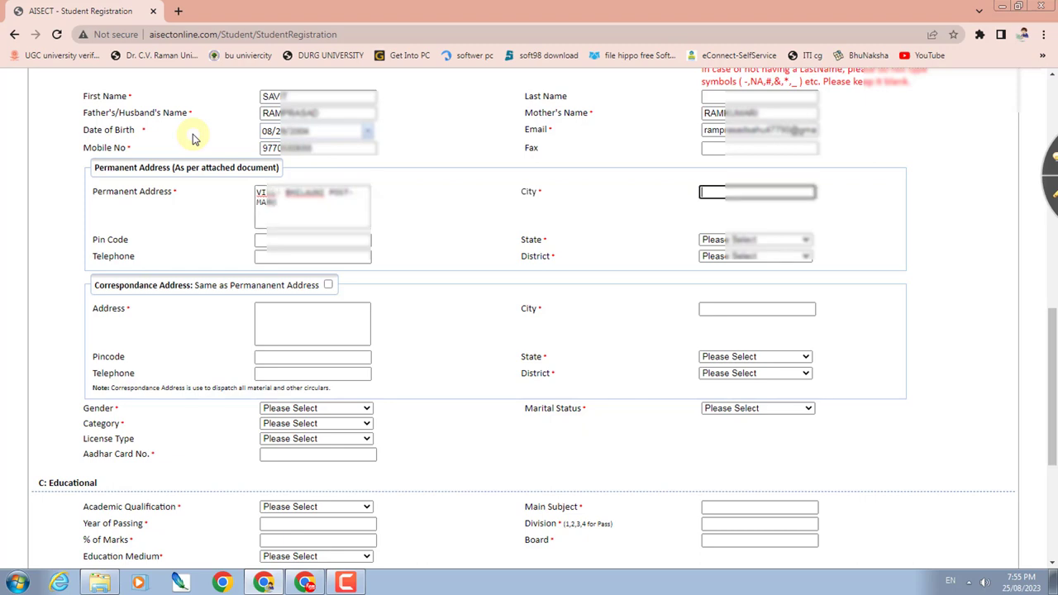
pyautogui.write('NANDGAON')
pyautogui.press('Tab')
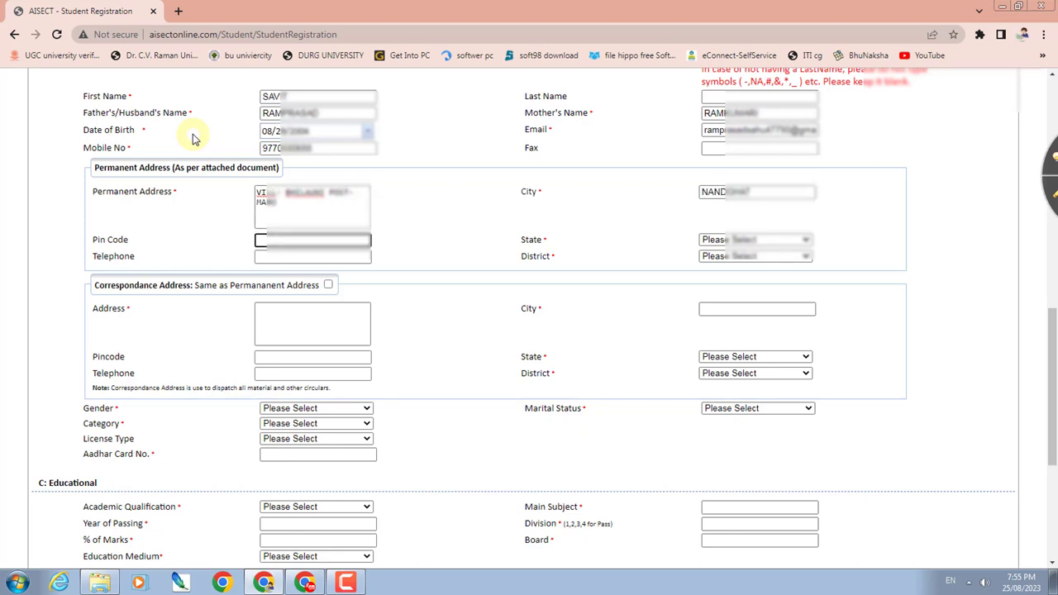
pyautogui.write('49144')
pyautogui.press('Tab')
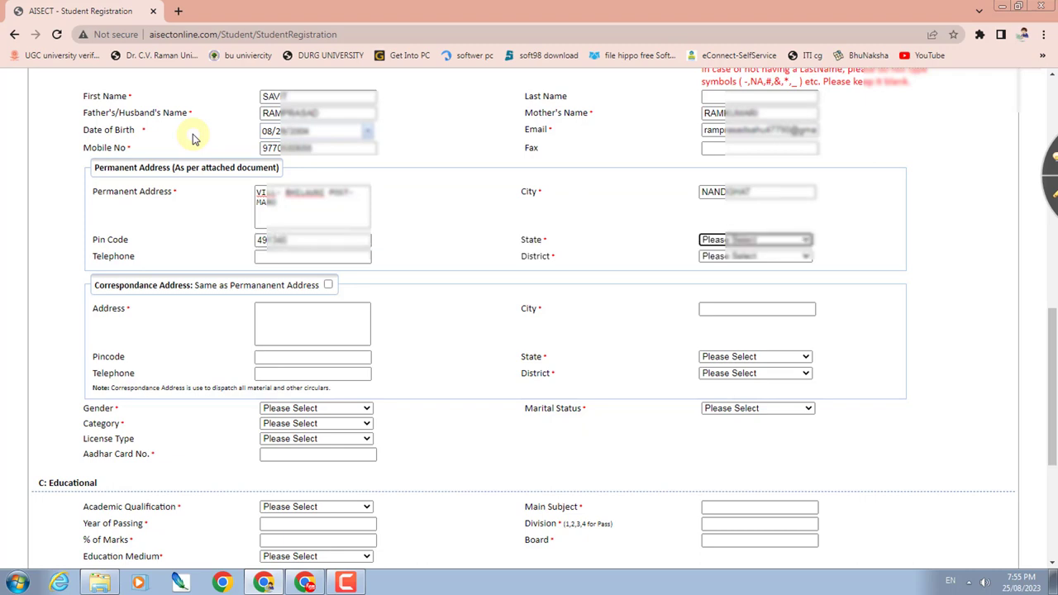
# - Choose the state and district, and mark correspondence address same as permanent
pyautogui.write('chh')
pyautogui.press('Tab')
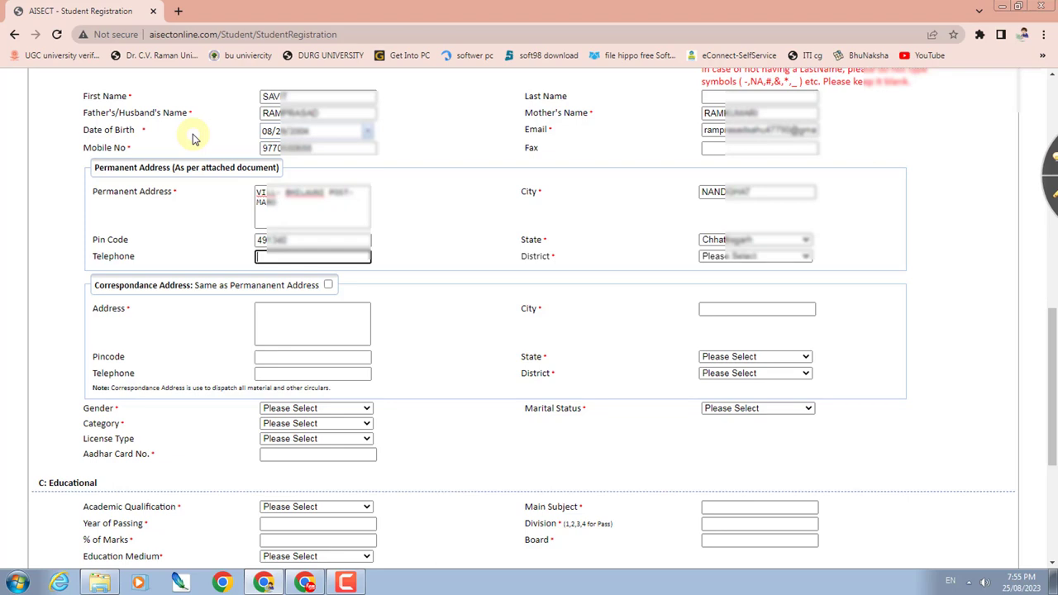
pyautogui.press('Tab')
pyautogui.write('be')
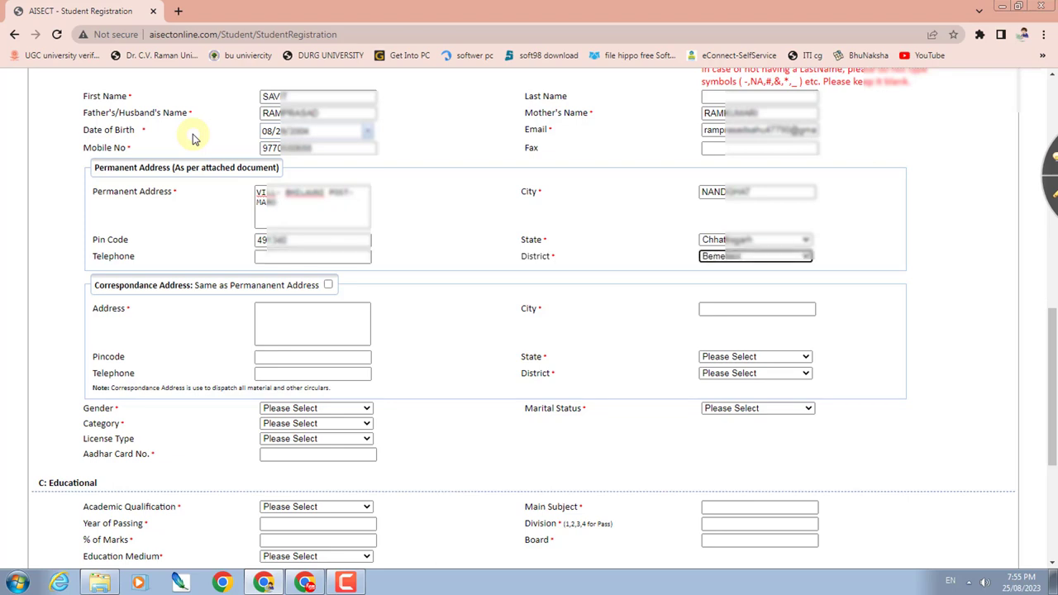
pyautogui.press('Tab')
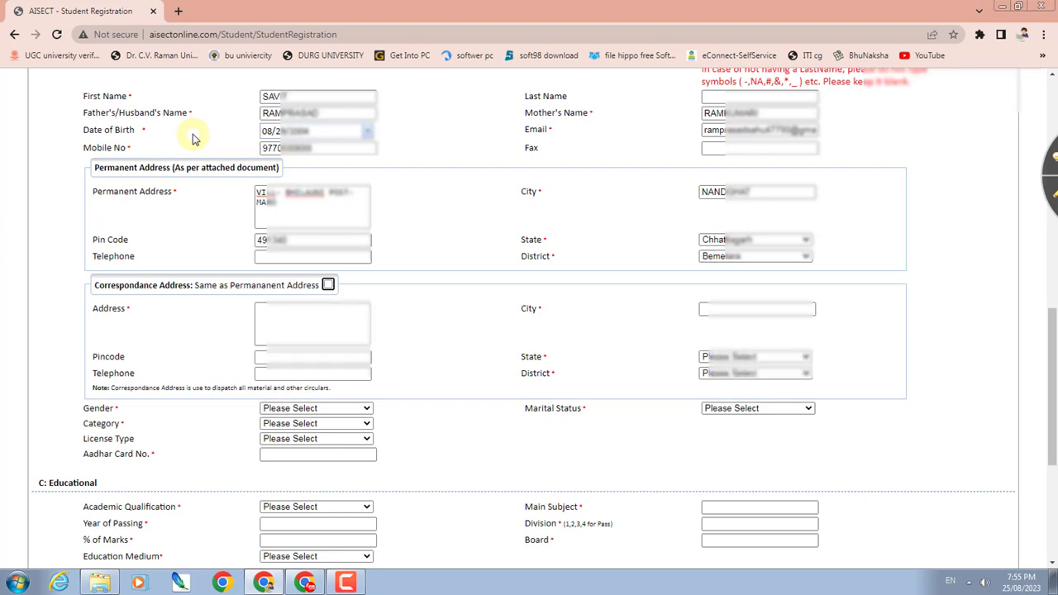
pyautogui.press('space')
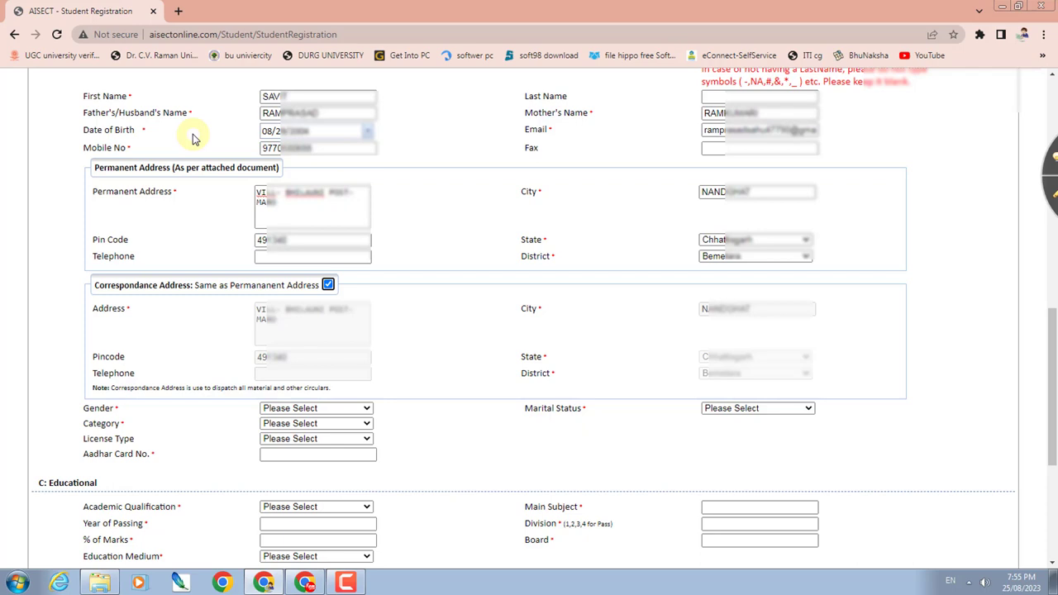
# - Set Gender Female, Marital Status Unmarried, Category OBC, and paste the Aadhar card number
pyautogui.press('Tab')
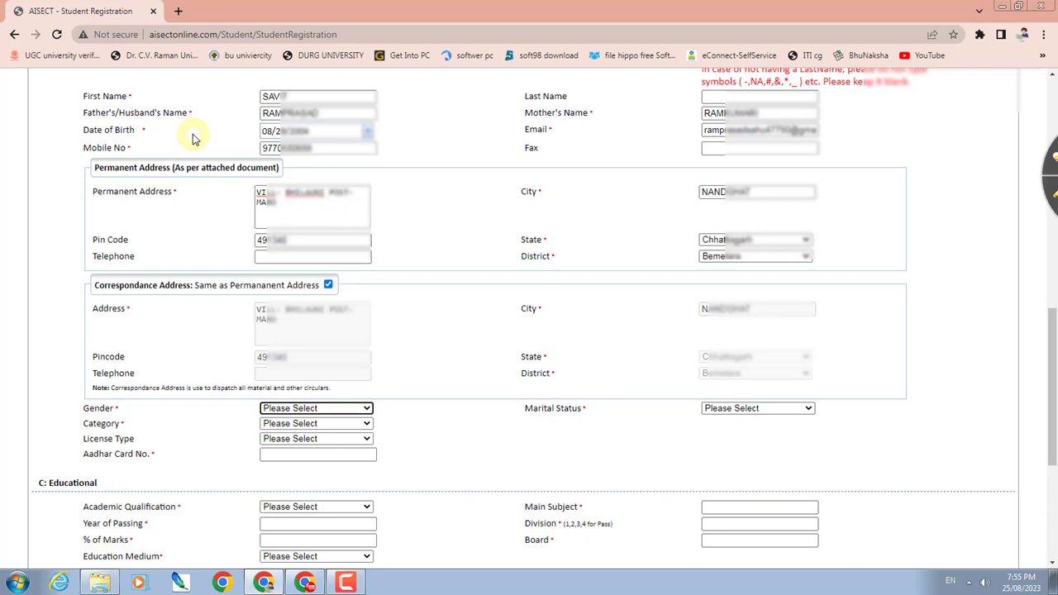
pyautogui.press('f')
pyautogui.press('Tab')
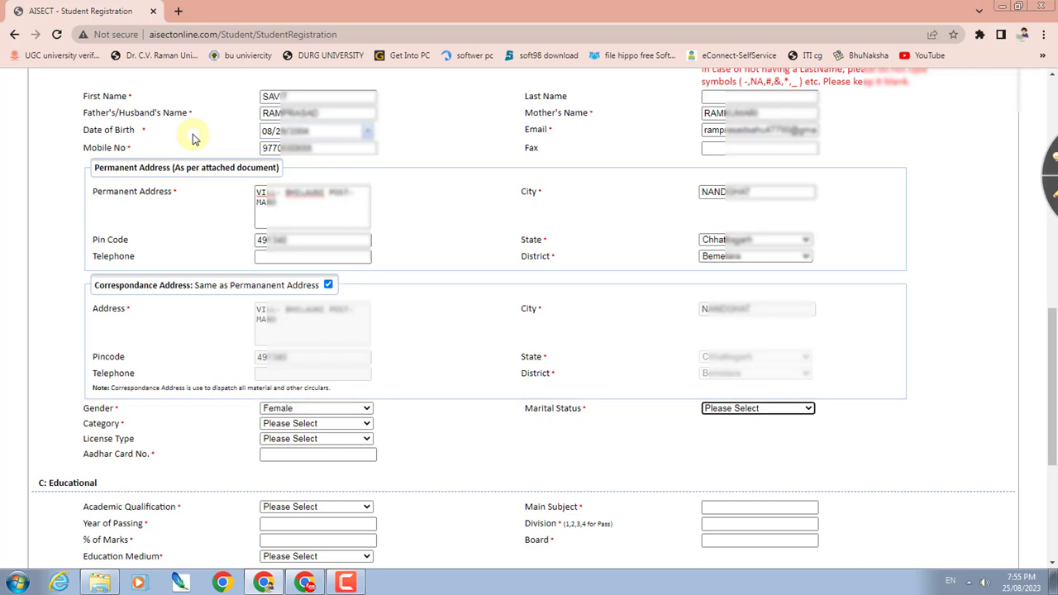
pyautogui.press('u')
pyautogui.press('Tab')
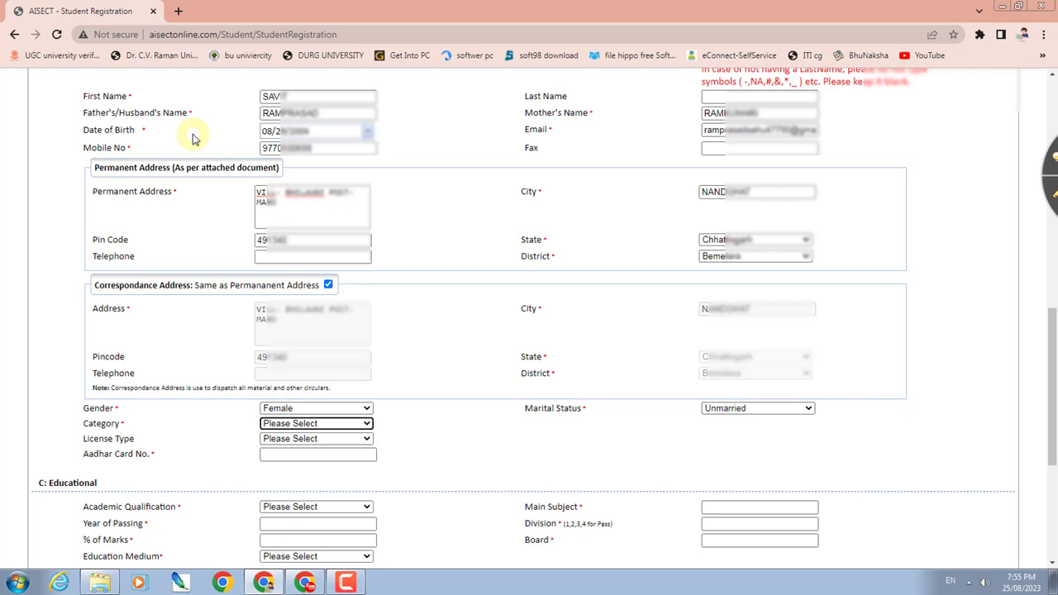
pyautogui.press('o')
pyautogui.press('Tab')
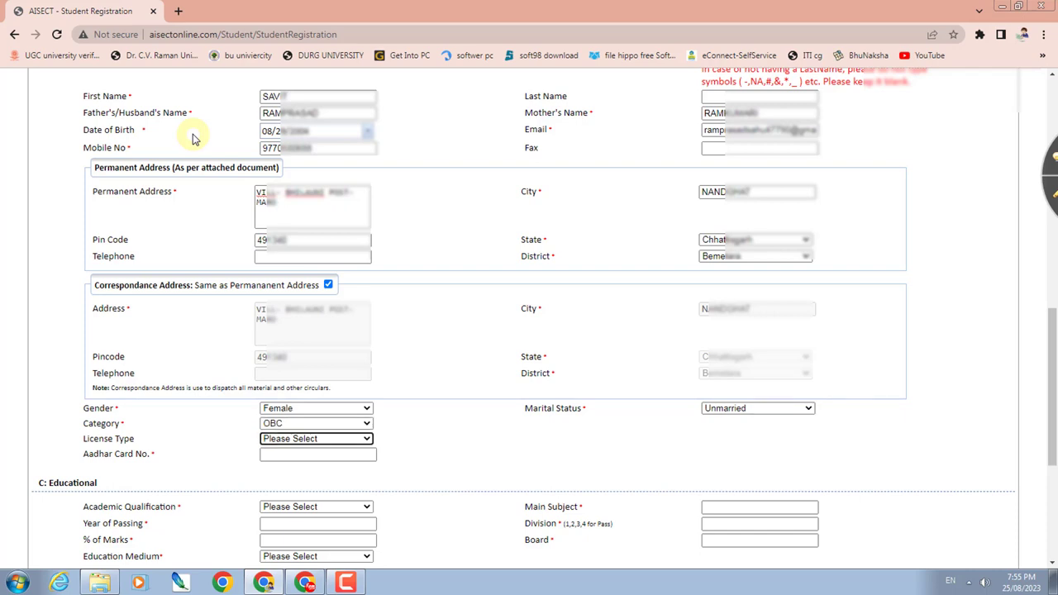
pyautogui.press('Tab')
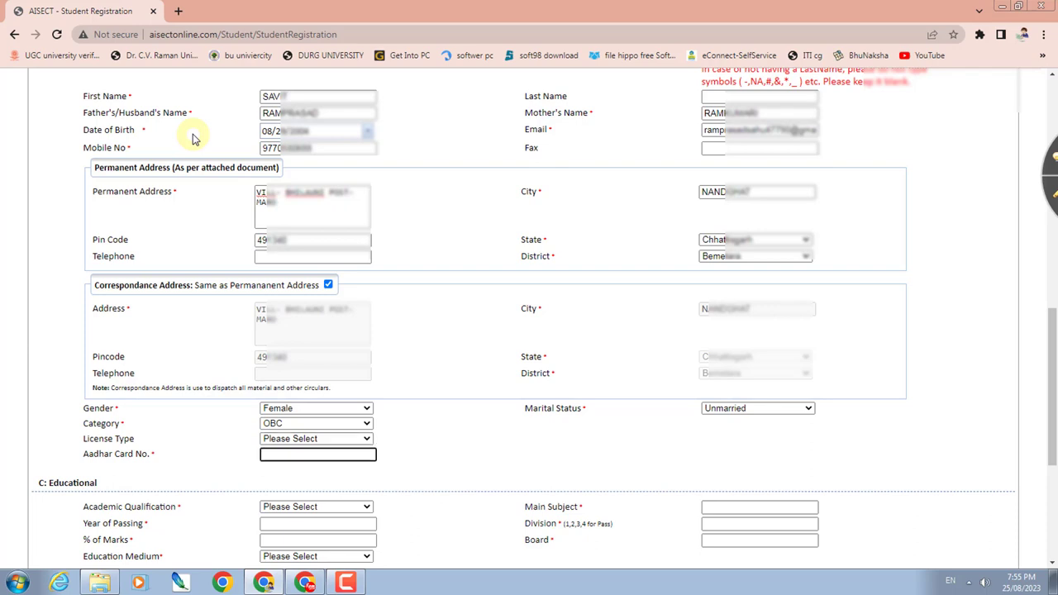
pyautogui.hotkey('ctrl', 'v')
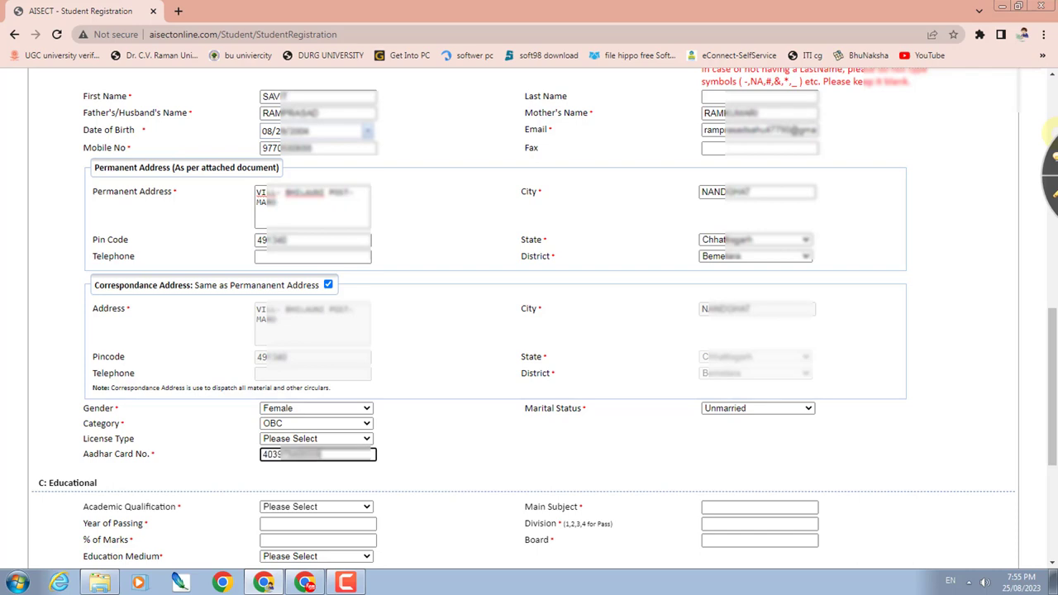
pyautogui.press('Tab')
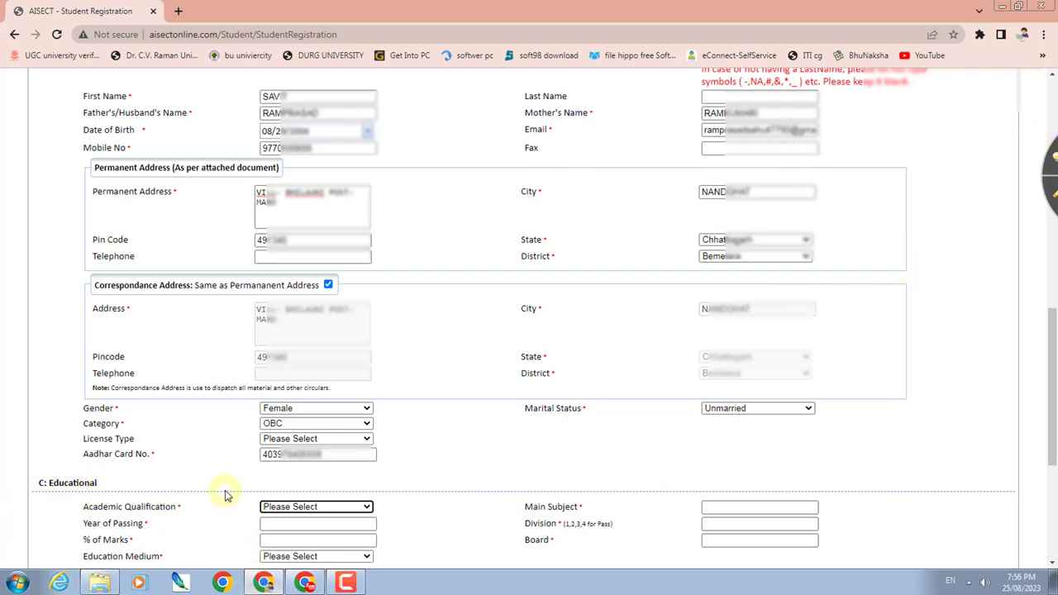
# - Choose Higher Secondary School qualification with main subject Bio and passing year 2022
pyautogui.click(293, 507)
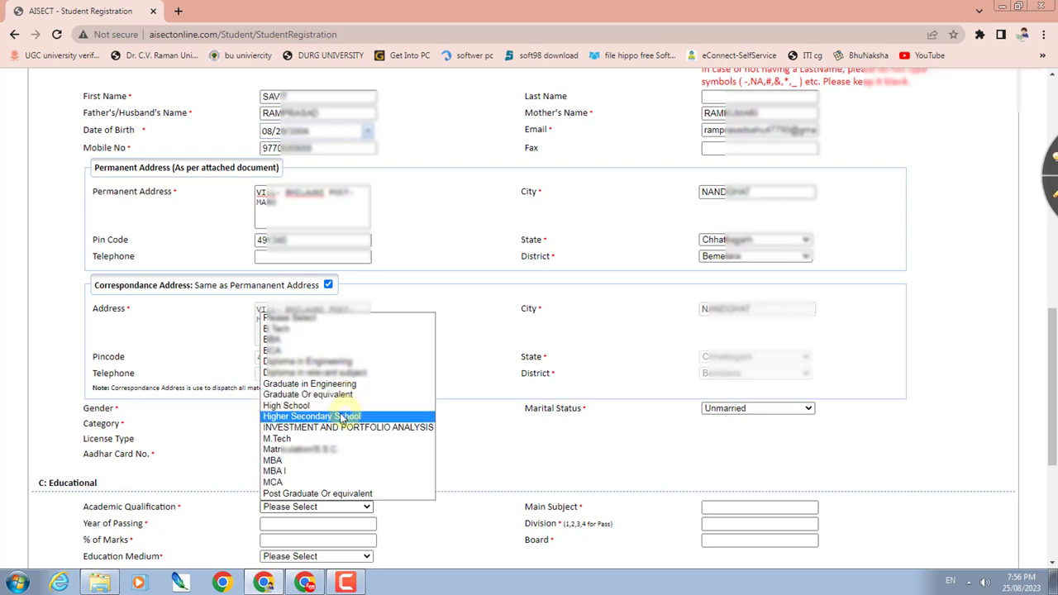
pyautogui.click(316, 416)
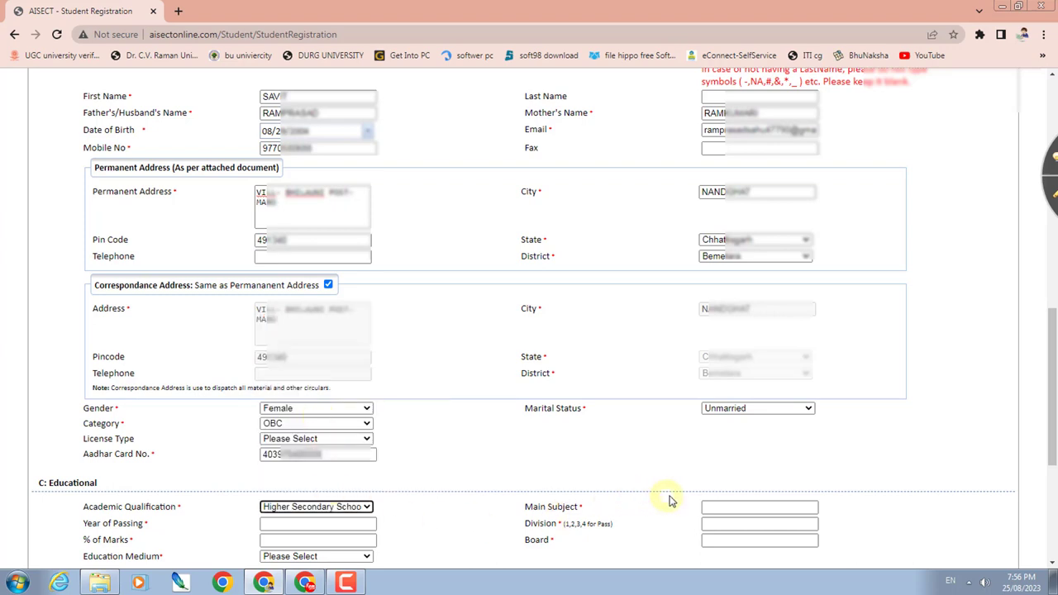
pyautogui.click(707, 506)
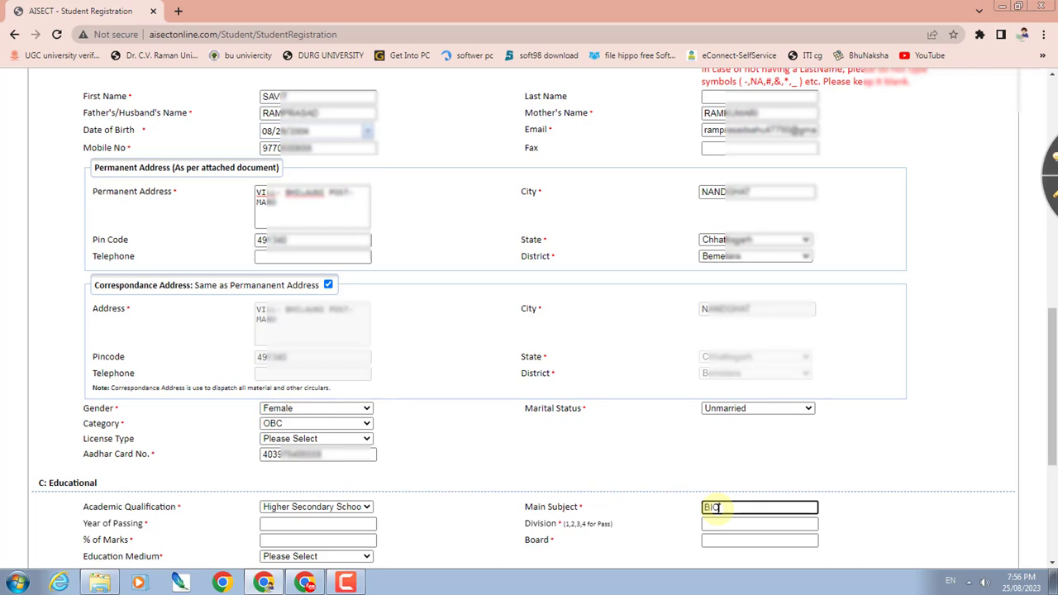
pyautogui.write('Bio')
pyautogui.press('Tab')
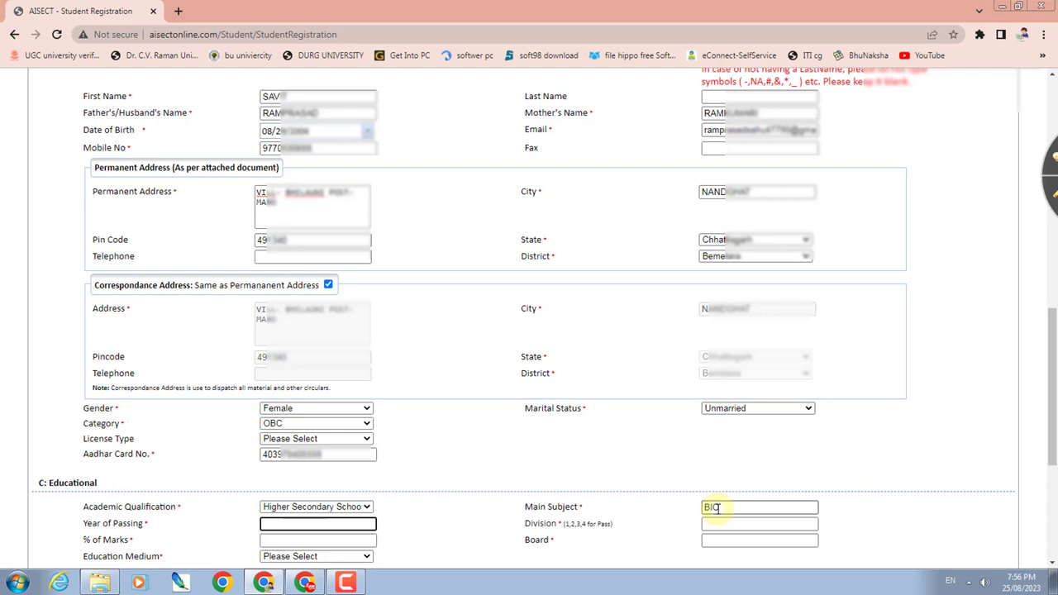
pyautogui.write('2022')
# - Complete division 1, 67% marks, board CGBSE and Hindi as education medium
pyautogui.press('Tab')
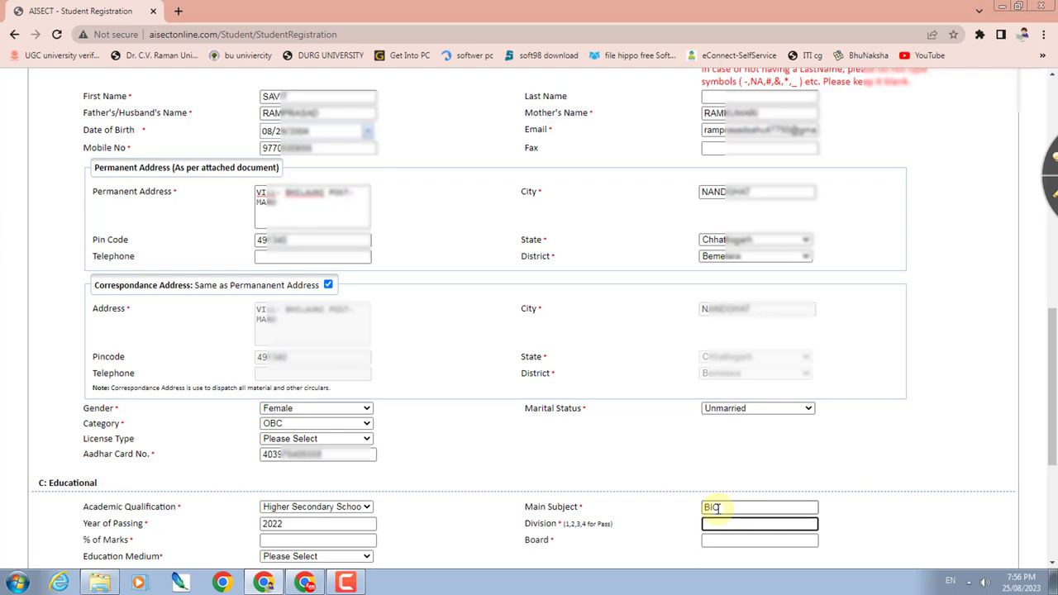
pyautogui.press('Tab')
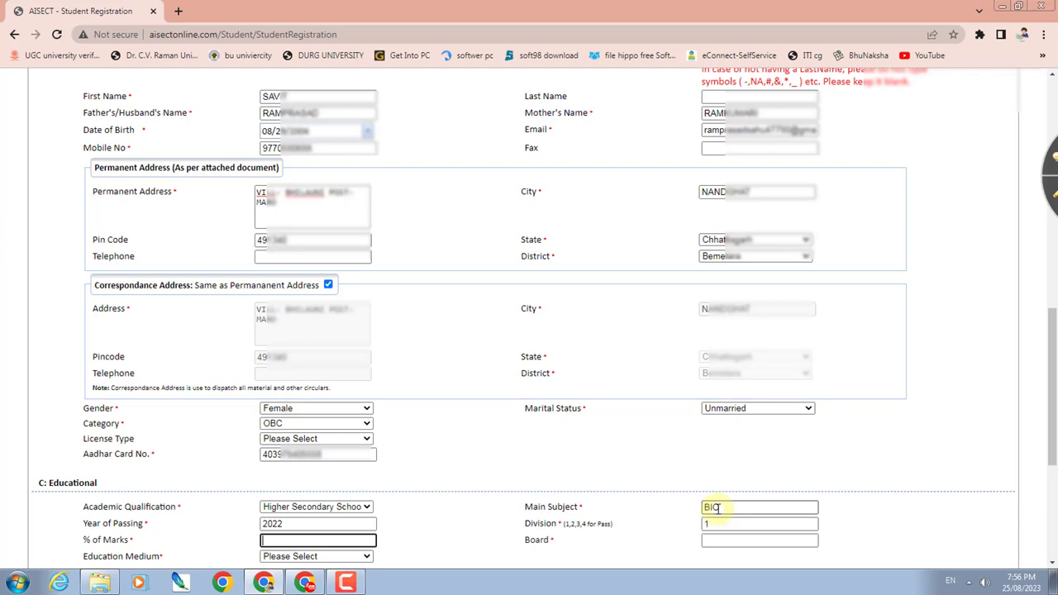
pyautogui.press('Tab')
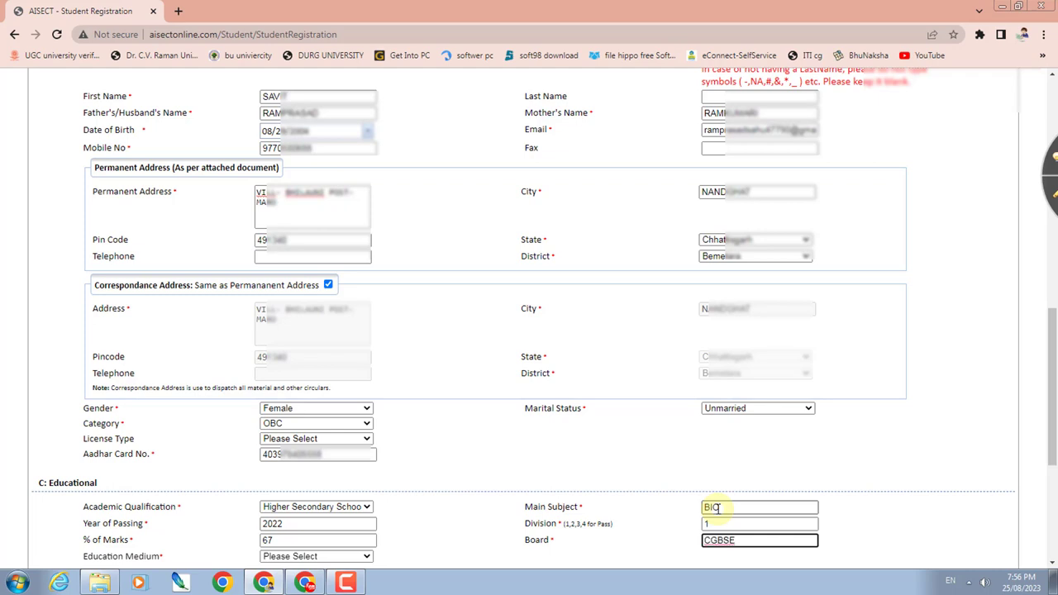
pyautogui.press('Tab')
pyautogui.press('h')
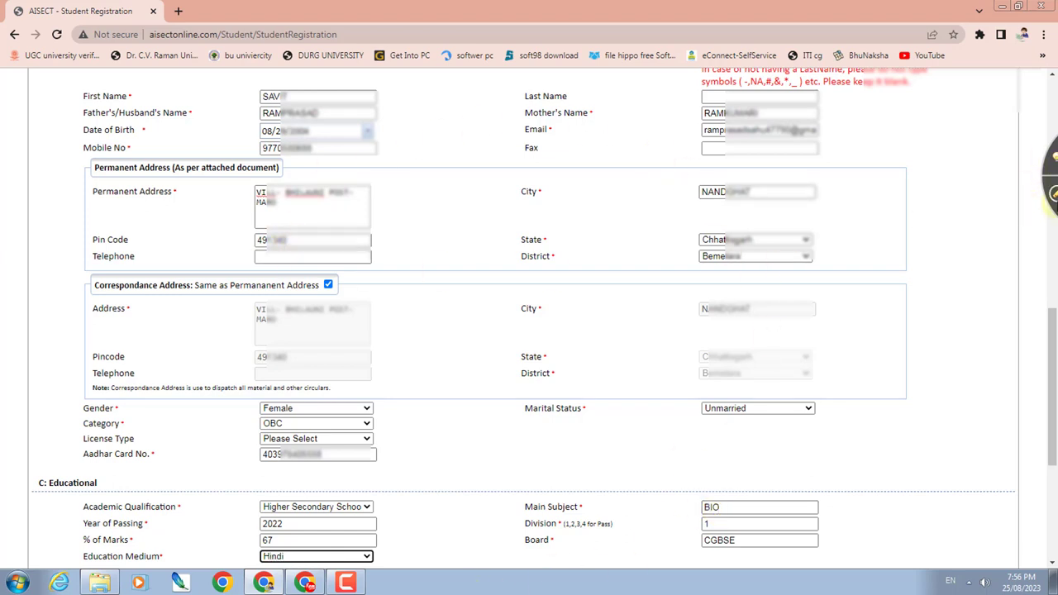
# - Turn on the screen pen and draw red marks around the first name and address area
pyautogui.click(1051, 193)
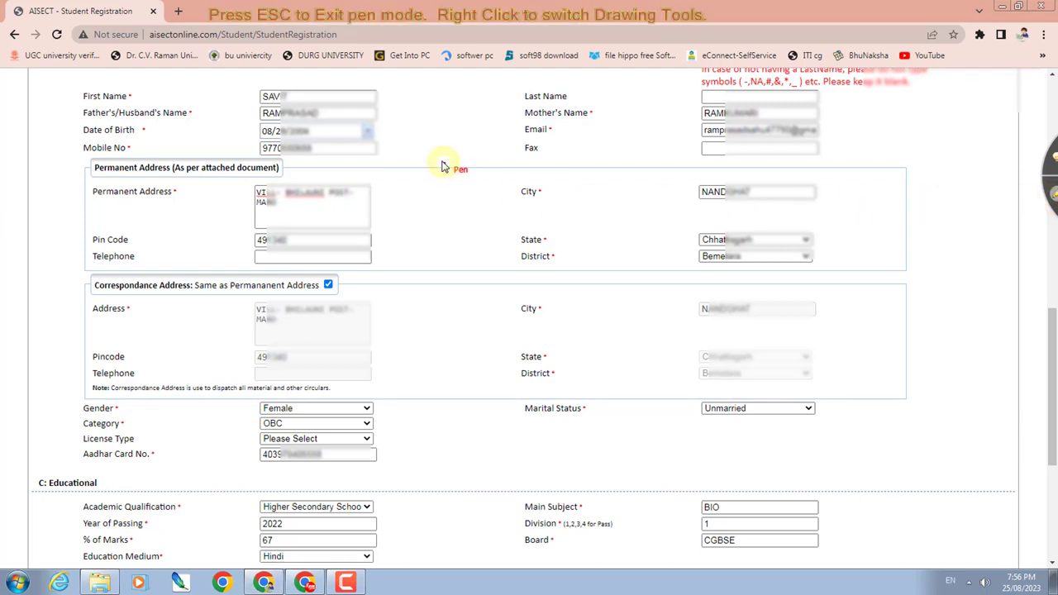
pyautogui.moveTo(76, 93); pyautogui.dragTo(120, 92)
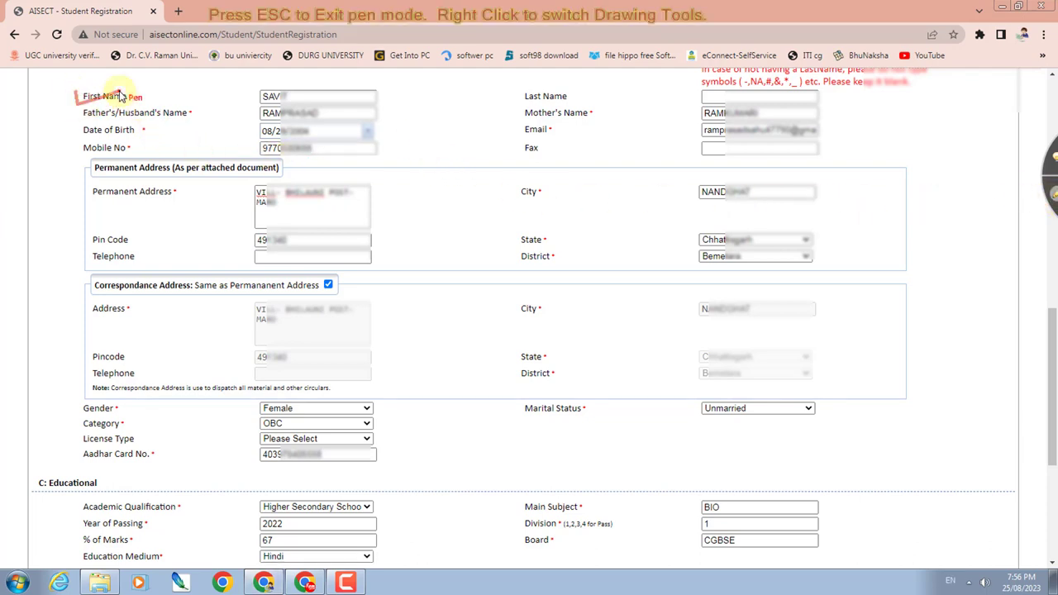
pyautogui.moveTo(27, 162); pyautogui.dragTo(27, 203)
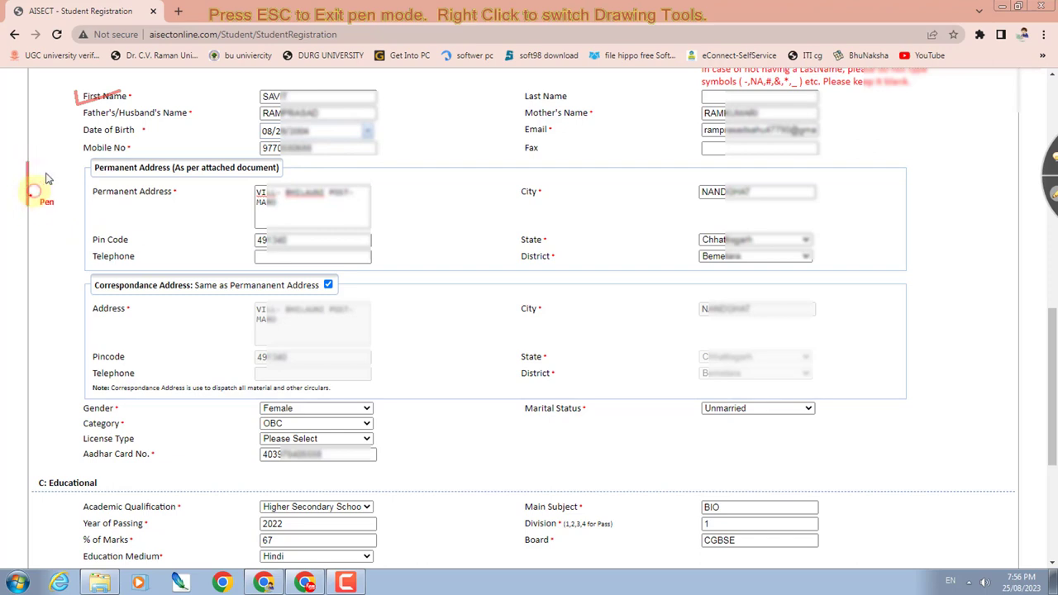
pyautogui.moveTo(58, 169)
pyautogui.mouseDown()
pyautogui.moveTo(43, 185)
pyautogui.moveTo(57, 184)
pyautogui.moveTo(20, 216)
pyautogui.moveTo(70, 188)
pyautogui.mouseUp()
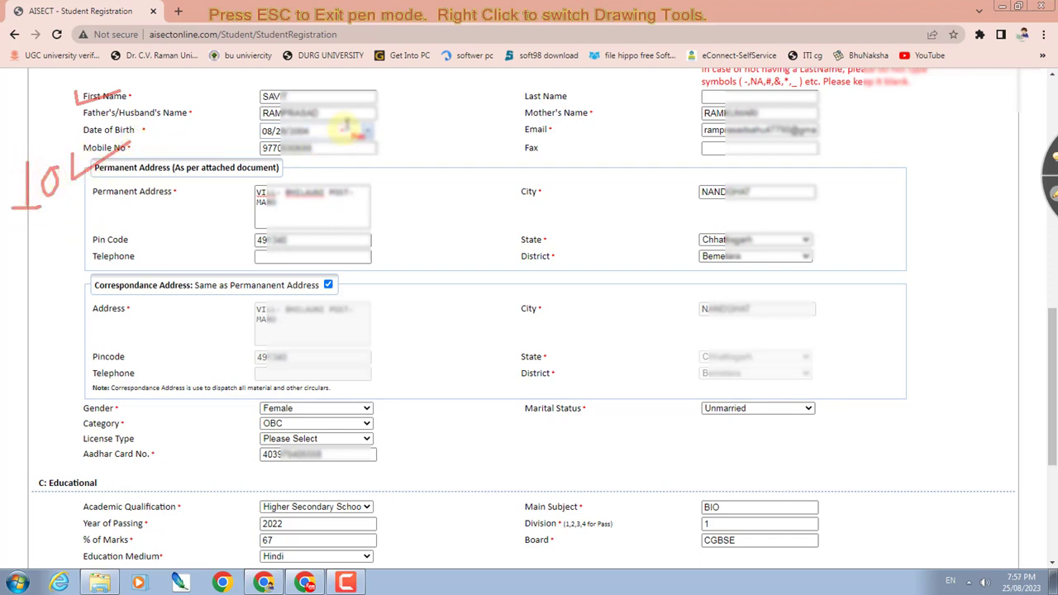
pyautogui.moveTo(274, 103); pyautogui.dragTo(279, 101)
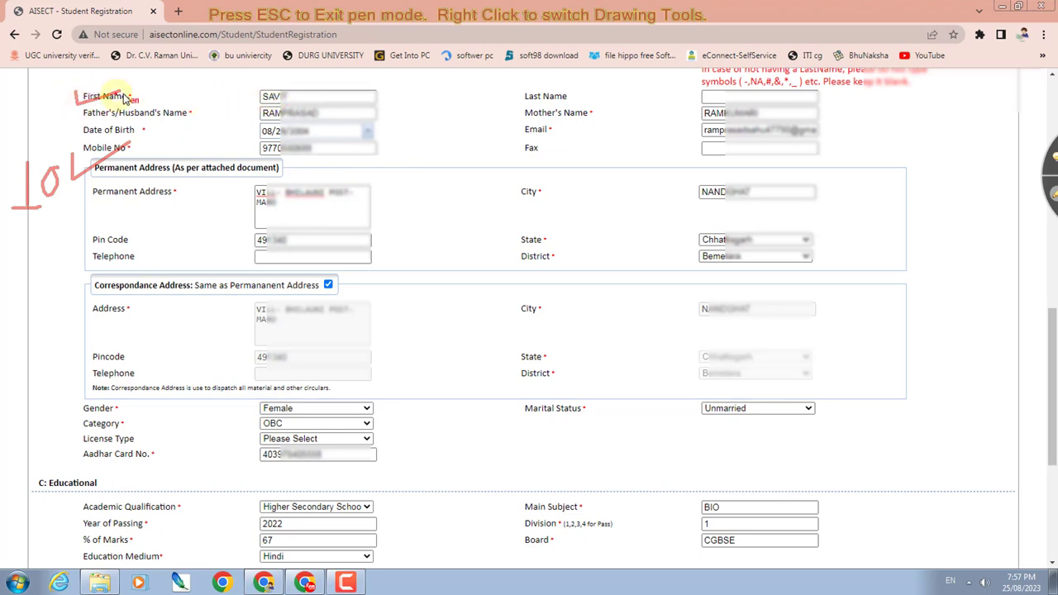
pyautogui.moveTo(281, 95)
pyautogui.mouseDown()
pyautogui.moveTo(319, 97)
pyautogui.moveTo(355, 81)
pyautogui.mouseUp()
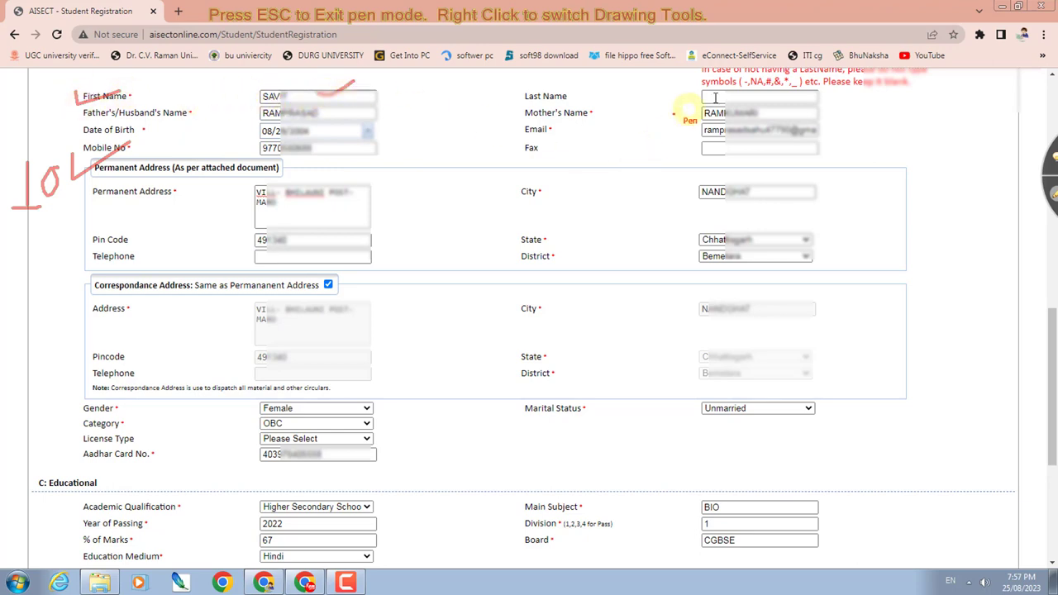
pyautogui.click(686, 99)
# - Tick Last Name, Father's and Mother's Name, annotate Date of Birth, and underline Email
pyautogui.moveTo(686, 99); pyautogui.dragTo(725, 91)
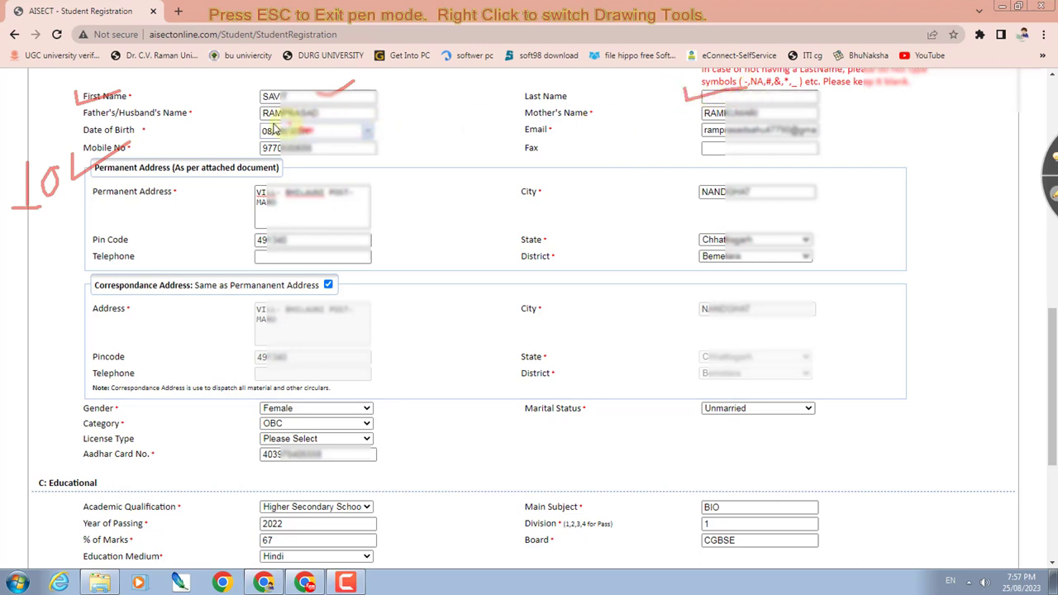
pyautogui.moveTo(251, 111); pyautogui.dragTo(273, 107)
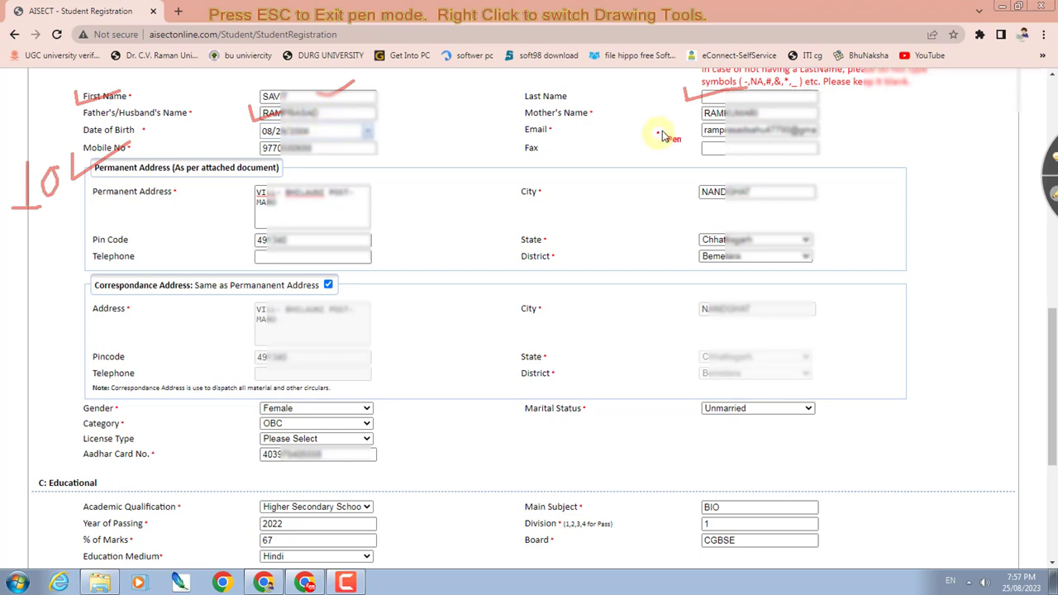
pyautogui.moveTo(685, 110); pyautogui.dragTo(716, 117)
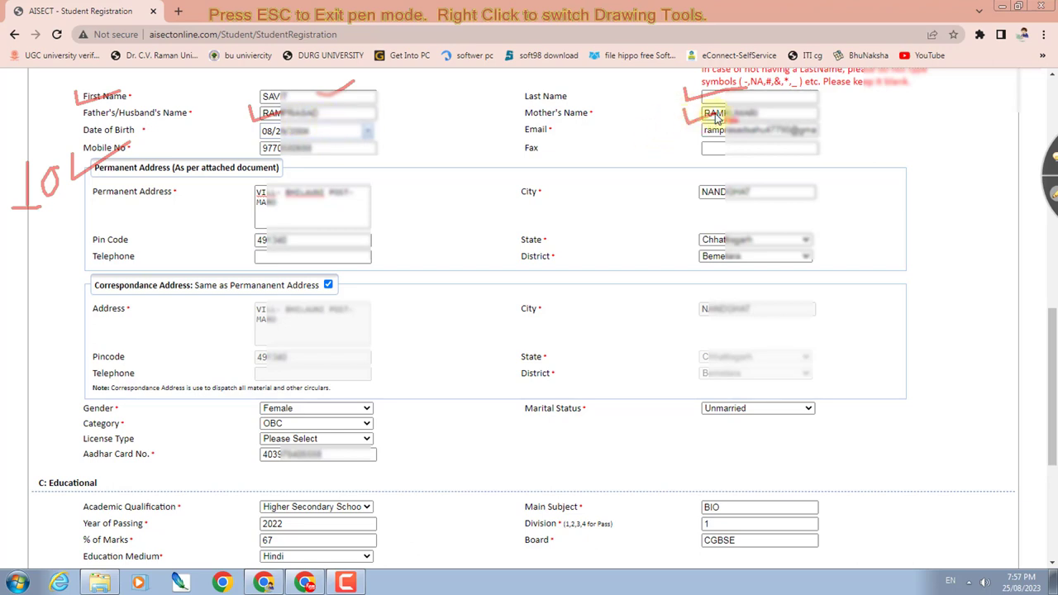
pyautogui.moveTo(165, 136); pyautogui.dragTo(185, 130)
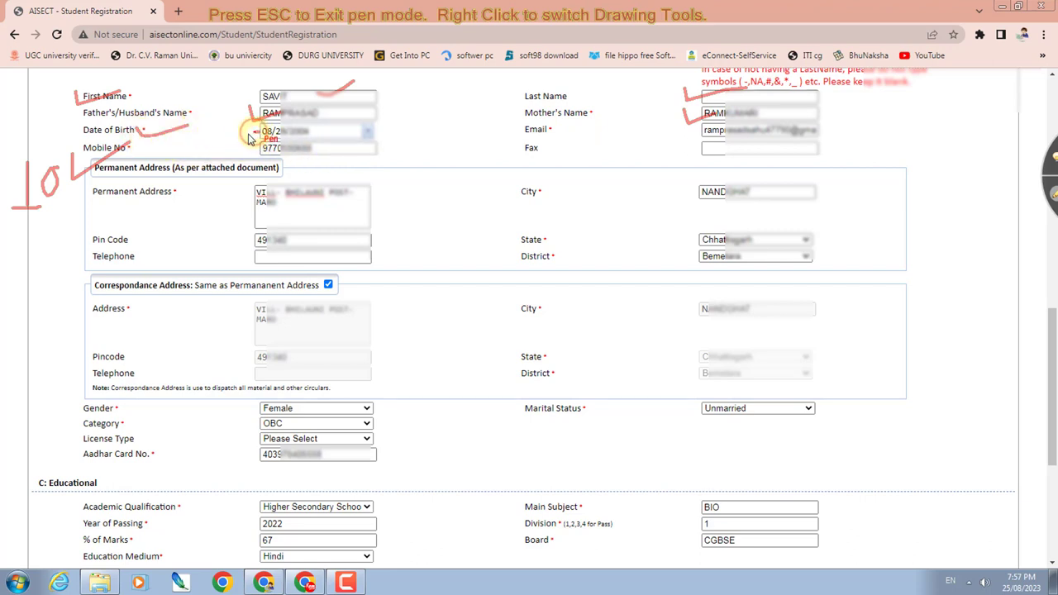
pyautogui.moveTo(247, 139)
pyautogui.mouseDown()
pyautogui.moveTo(229, 137)
pyautogui.moveTo(336, 146)
pyautogui.mouseUp()
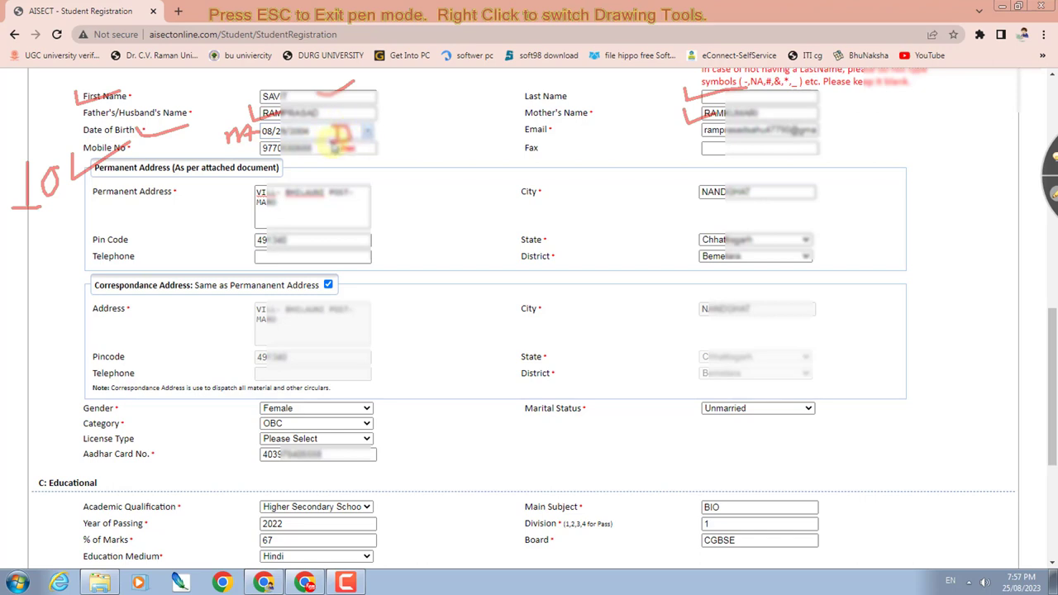
pyautogui.moveTo(409, 126); pyautogui.dragTo(410, 173)
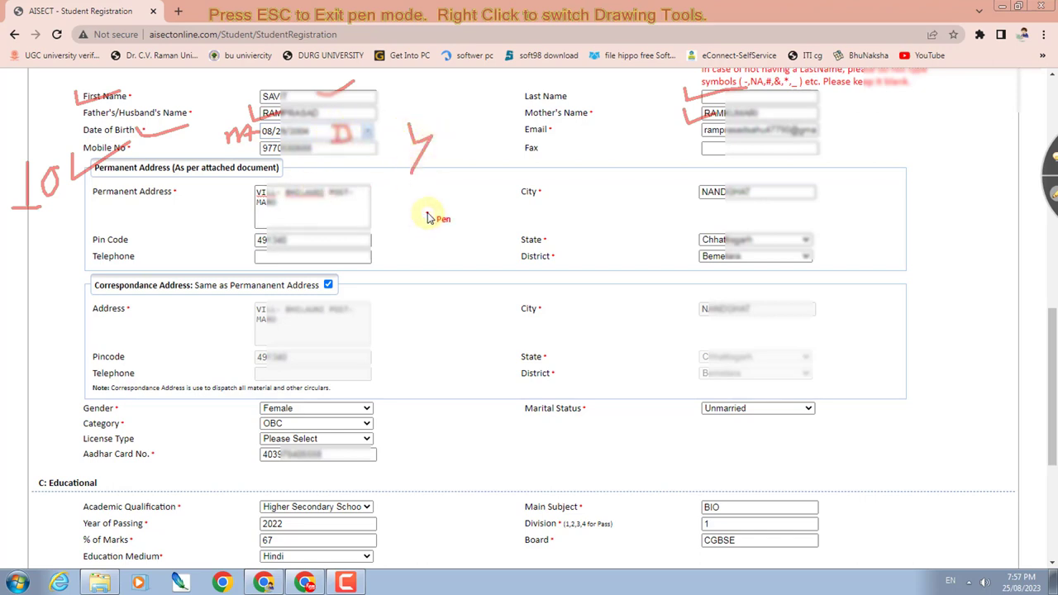
pyautogui.moveTo(686, 139); pyautogui.dragTo(759, 134)
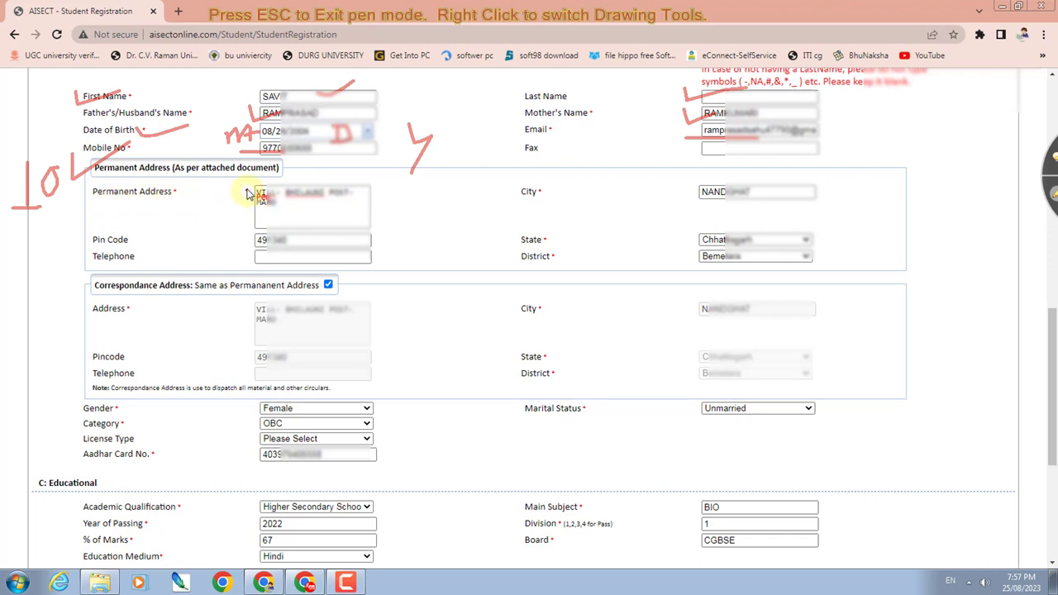
# - Tick Permanent Address, City, Pin Code and State, and circle the same-address checkbox
pyautogui.moveTo(245, 193)
pyautogui.mouseDown()
pyautogui.moveTo(252, 203)
pyautogui.moveTo(272, 184)
pyautogui.mouseUp()
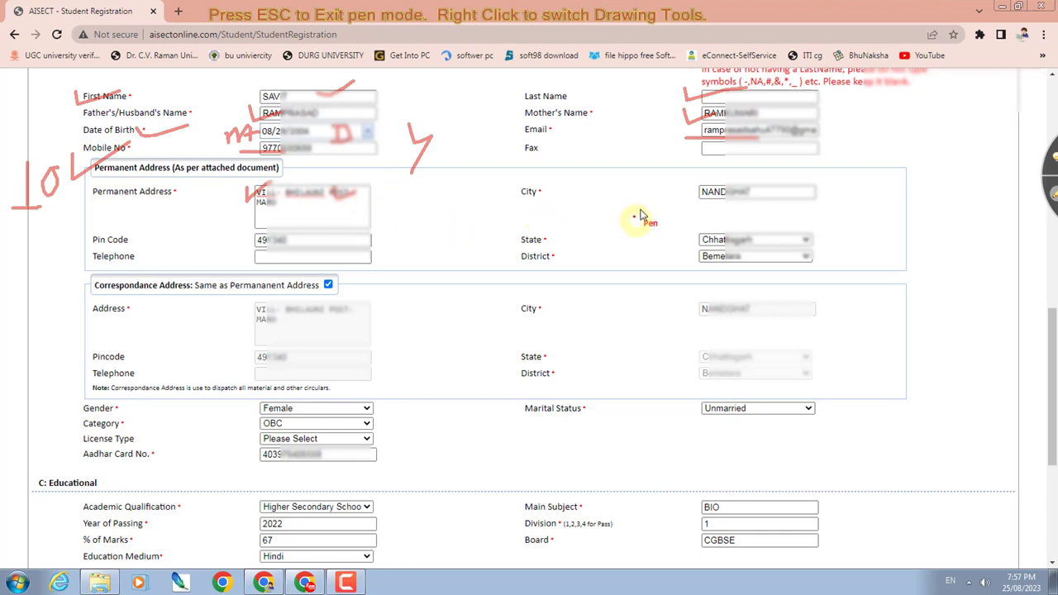
pyautogui.moveTo(685, 187); pyautogui.dragTo(721, 191)
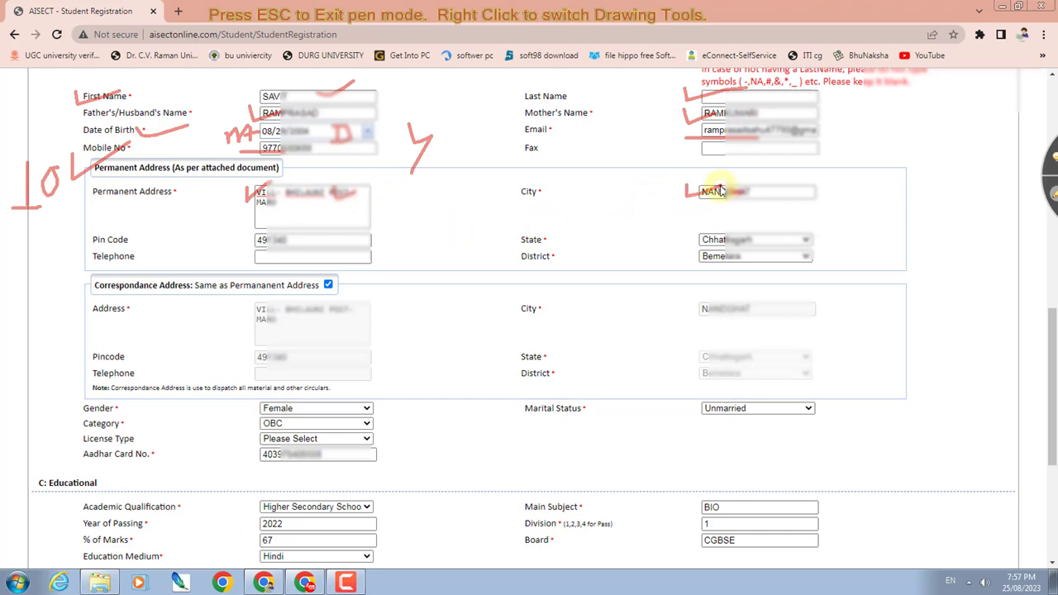
pyautogui.moveTo(238, 235); pyautogui.dragTo(283, 231)
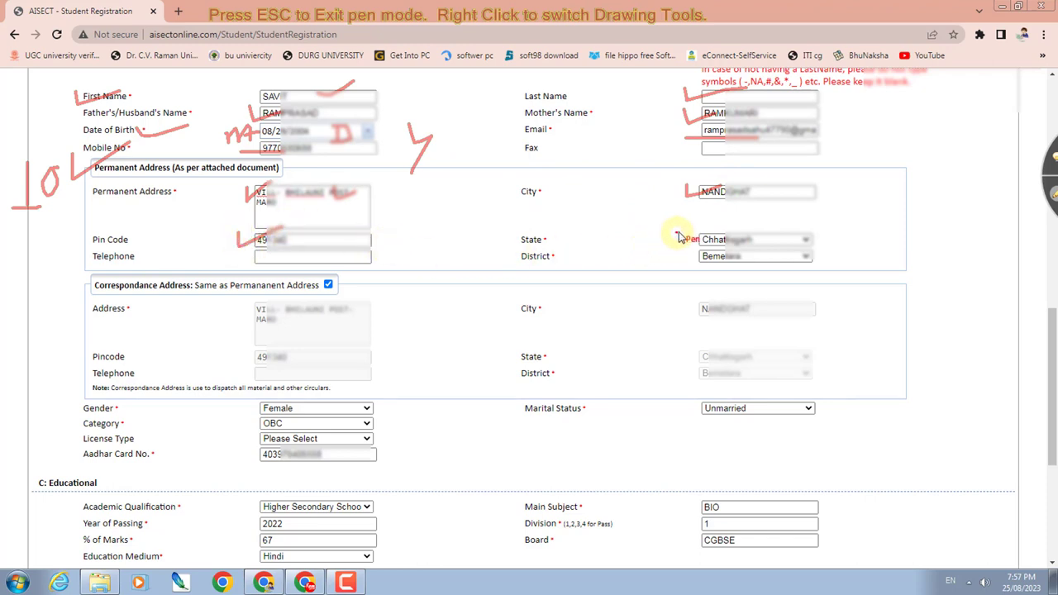
pyautogui.moveTo(678, 238)
pyautogui.mouseDown()
pyautogui.moveTo(686, 244)
pyautogui.moveTo(715, 231)
pyautogui.moveTo(708, 262)
pyautogui.moveTo(724, 252)
pyautogui.mouseUp()
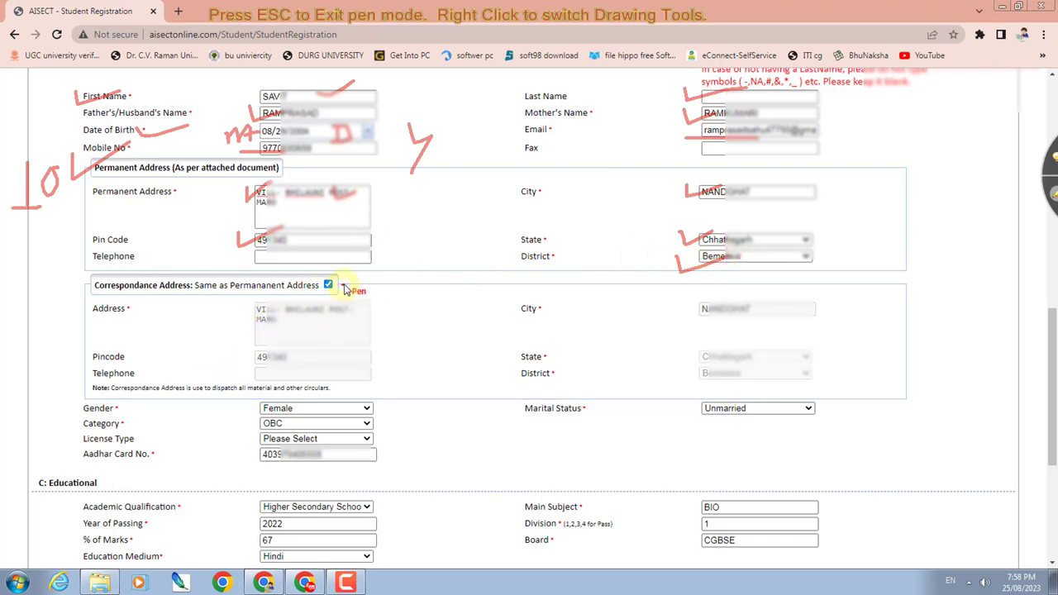
pyautogui.moveTo(346, 290)
pyautogui.mouseDown()
pyautogui.moveTo(351, 274)
pyautogui.moveTo(312, 284)
pyautogui.moveTo(354, 281)
pyautogui.moveTo(339, 290)
pyautogui.mouseUp()
pyautogui.moveTo(318, 311); pyautogui.dragTo(329, 311)
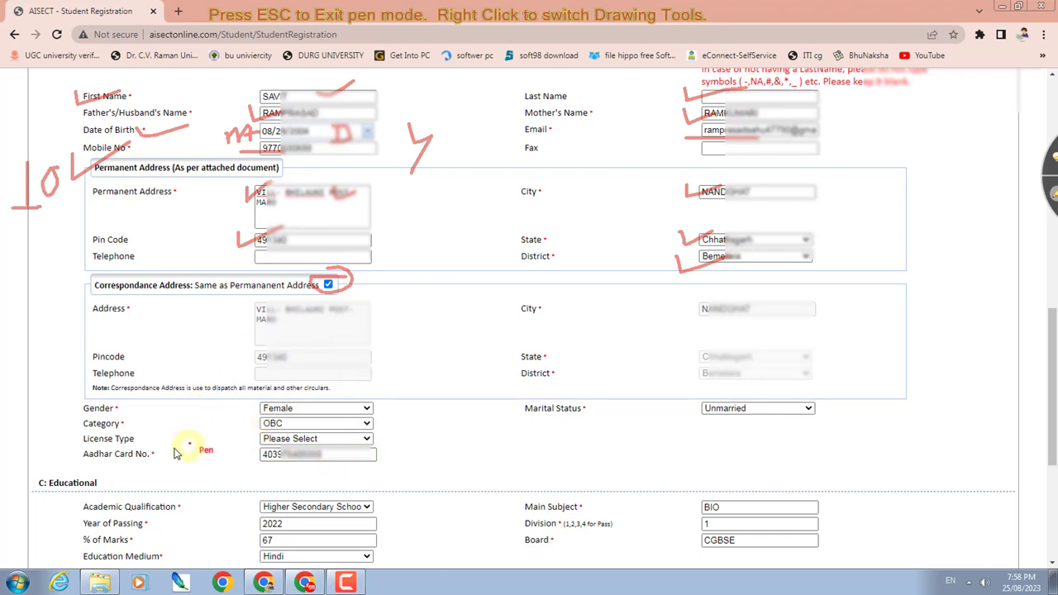
# - Tick the Gender, Marital Status and Category entries in red
pyautogui.moveTo(236, 413); pyautogui.dragTo(295, 402)
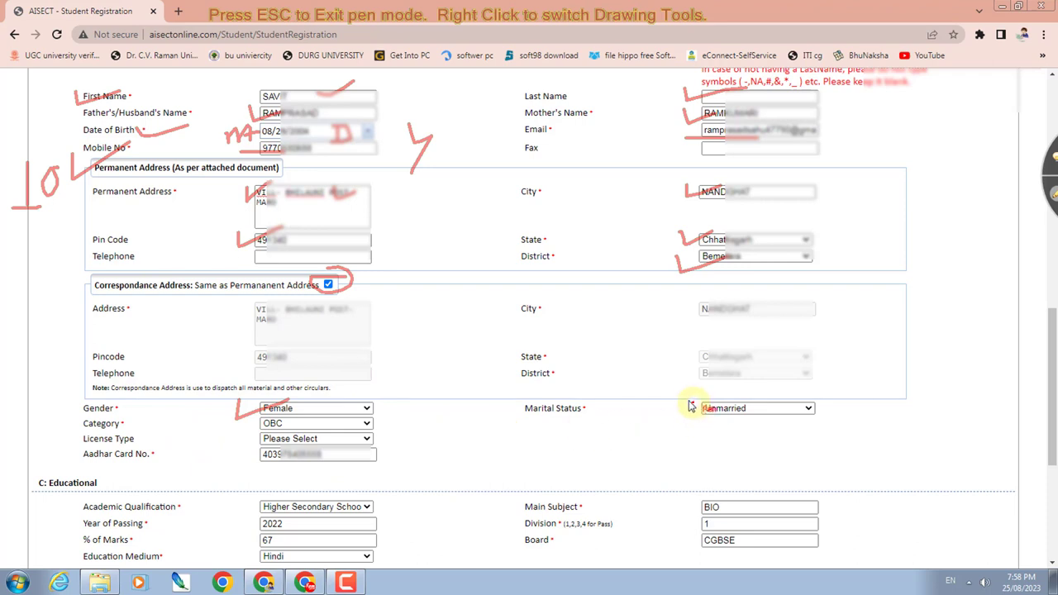
pyautogui.moveTo(687, 397); pyautogui.dragTo(735, 401)
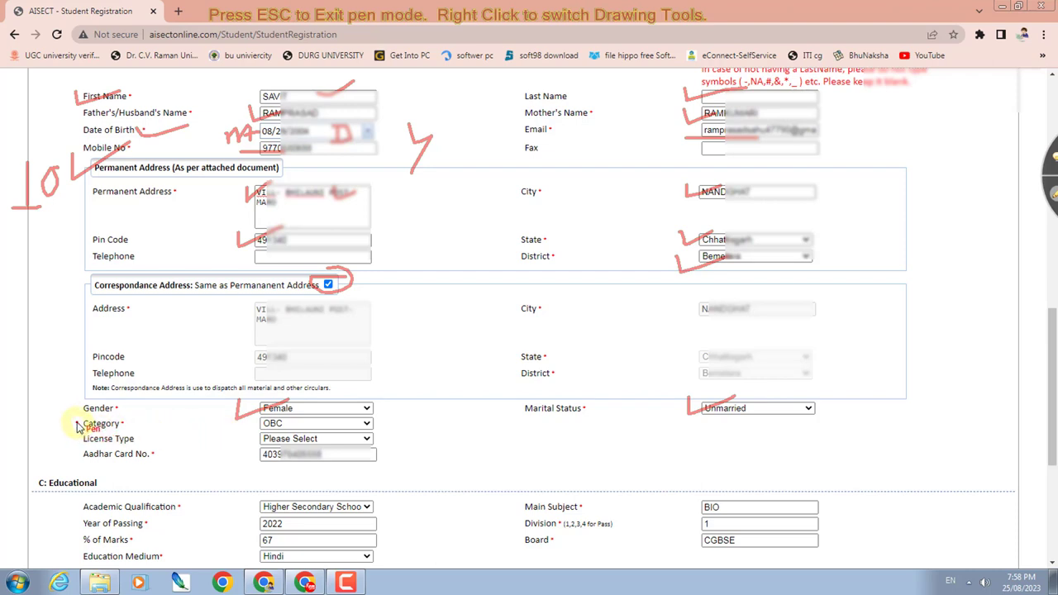
pyautogui.moveTo(74, 426); pyautogui.dragTo(124, 408)
pyautogui.moveTo(340, 431); pyautogui.dragTo(388, 421)
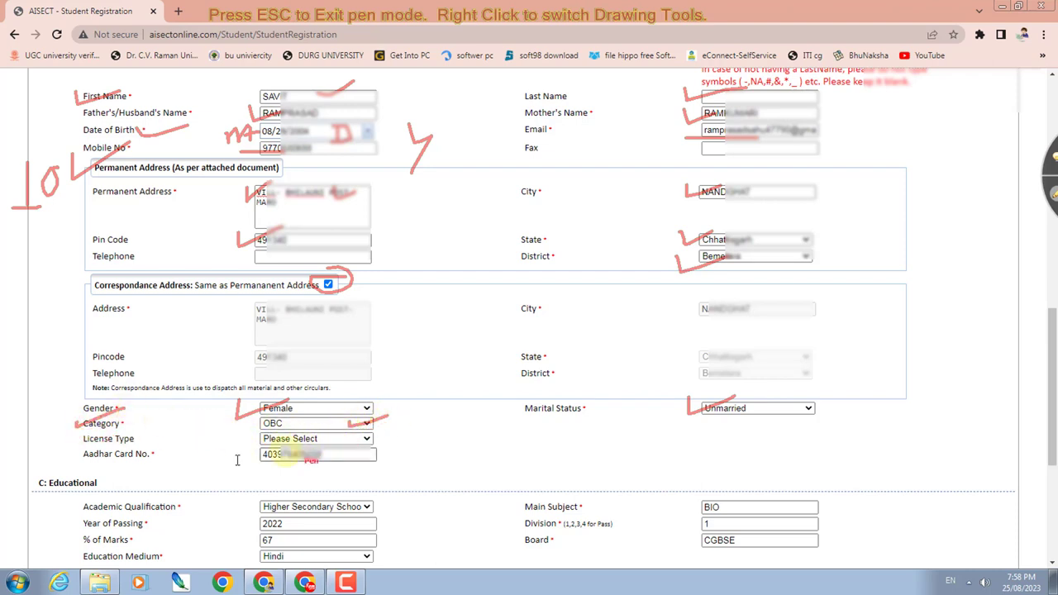
# - Red-tick License Type, Academic Qualification, Main Subject BIO, Year 2022, Division 1, 67% marks and CGBSE board
pyautogui.moveTo(121, 445)
pyautogui.mouseDown()
pyautogui.moveTo(180, 427)
pyautogui.moveTo(213, 440)
pyautogui.mouseUp()
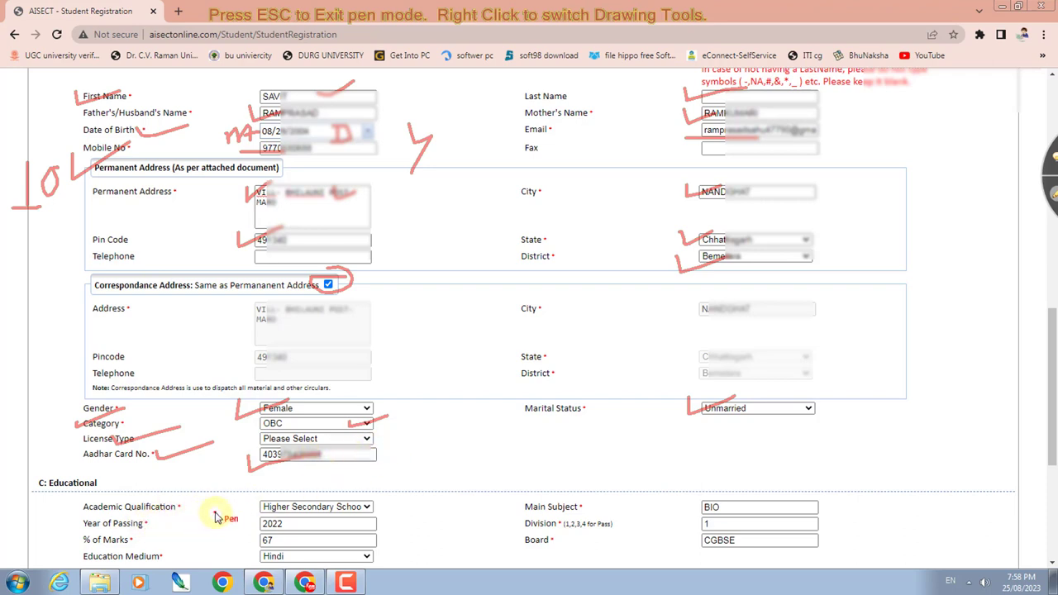
pyautogui.moveTo(235, 500)
pyautogui.mouseDown()
pyautogui.moveTo(245, 512)
pyautogui.moveTo(285, 492)
pyautogui.mouseUp()
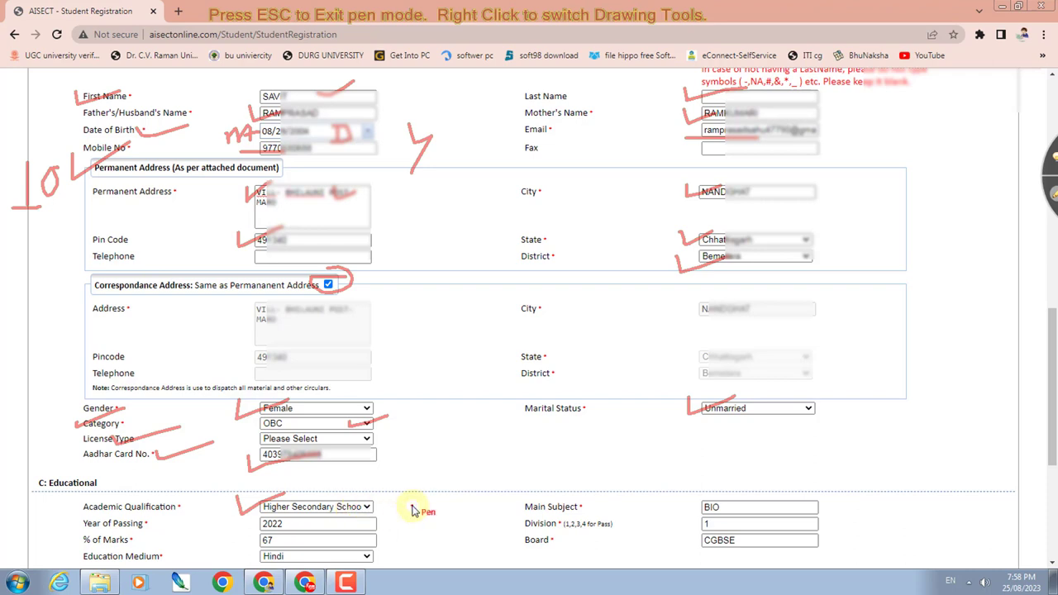
pyautogui.moveTo(520, 499)
pyautogui.mouseDown()
pyautogui.moveTo(522, 508)
pyautogui.moveTo(588, 498)
pyautogui.mouseUp()
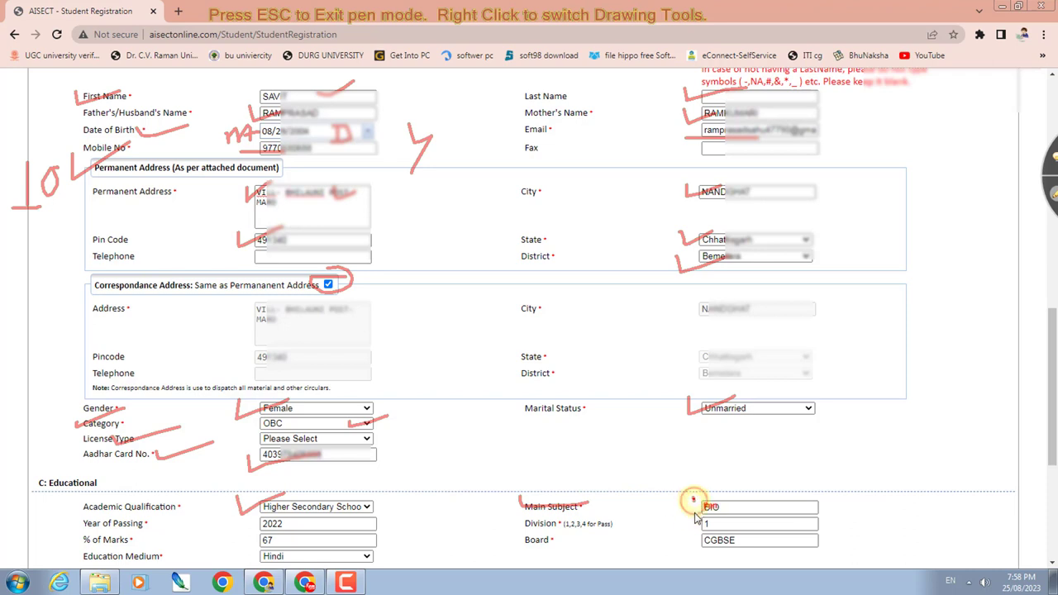
pyautogui.moveTo(692, 497); pyautogui.dragTo(753, 490)
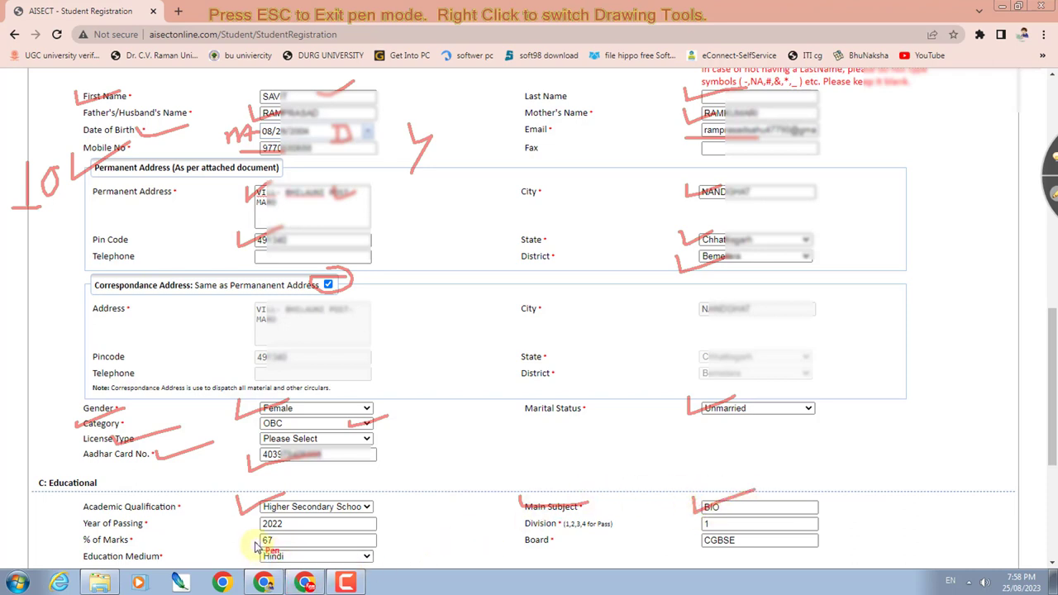
pyautogui.moveTo(238, 518); pyautogui.dragTo(285, 516)
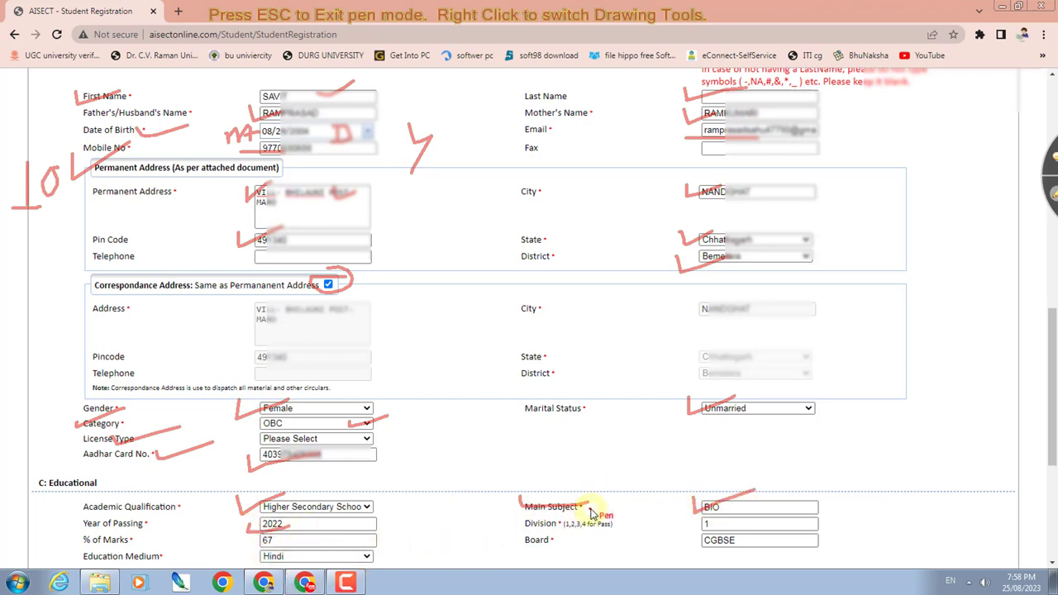
pyautogui.moveTo(523, 523); pyautogui.dragTo(587, 524)
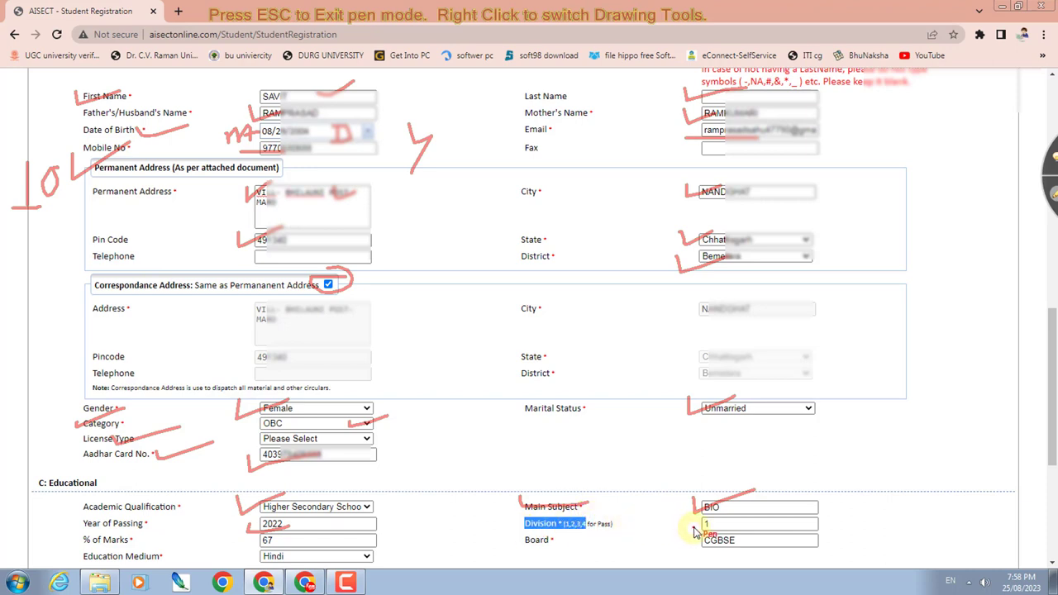
pyautogui.moveTo(693, 519)
pyautogui.mouseDown()
pyautogui.moveTo(704, 527)
pyautogui.moveTo(721, 507)
pyautogui.mouseUp()
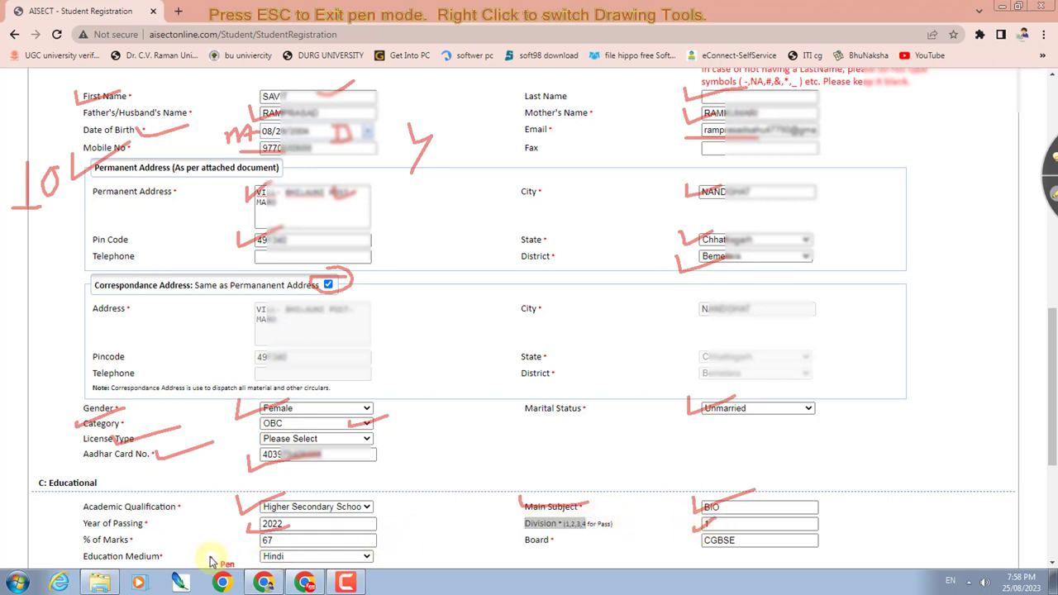
pyautogui.moveTo(246, 535)
pyautogui.mouseDown()
pyautogui.moveTo(283, 528)
pyautogui.moveTo(305, 551)
pyautogui.mouseUp()
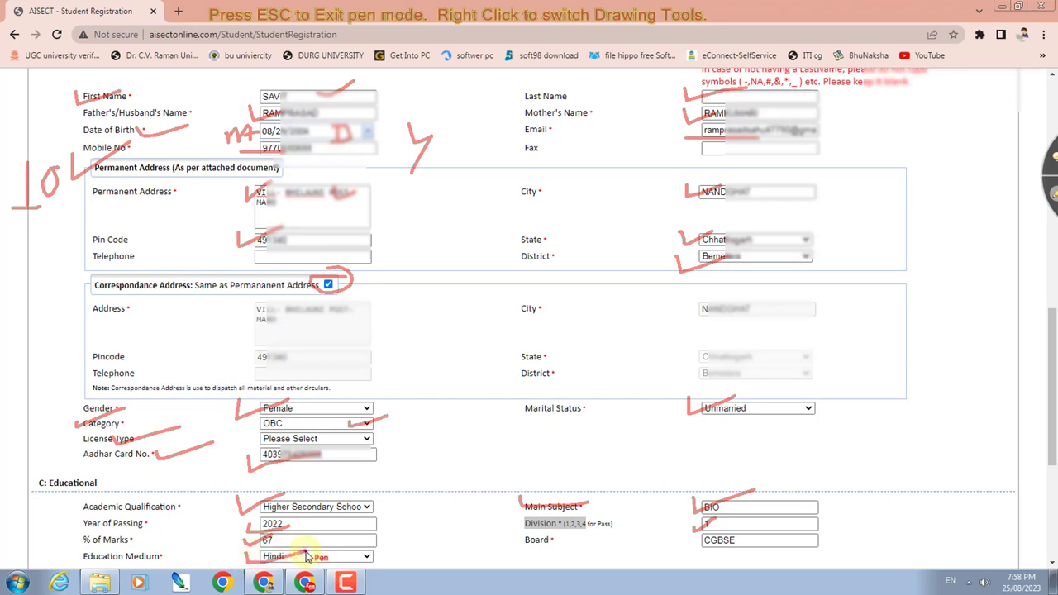
pyautogui.moveTo(651, 554); pyautogui.dragTo(707, 539)
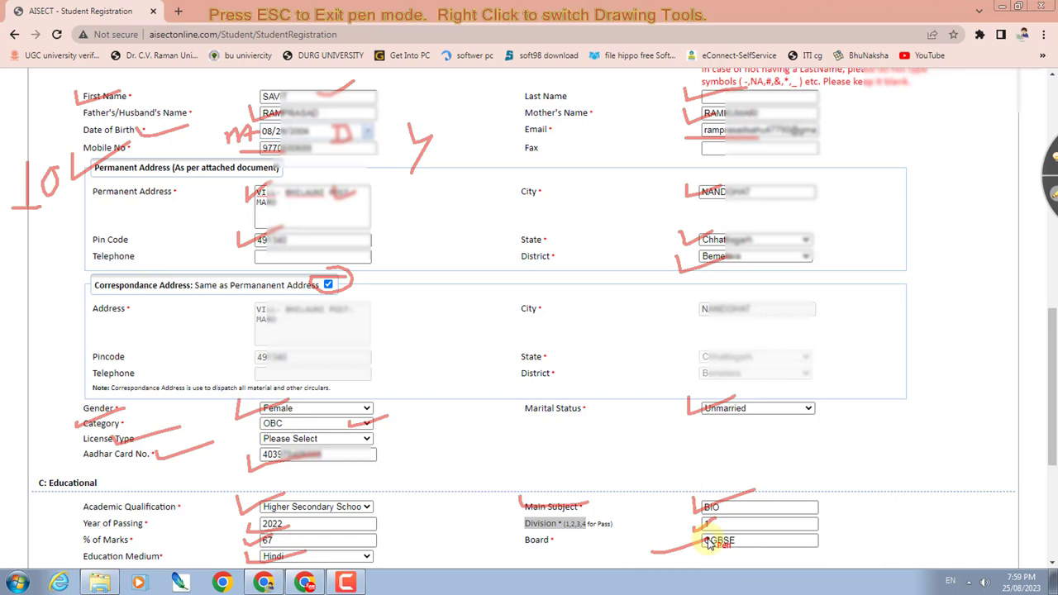
# - Clear the pen marks, then set Belongs to Rural Area and Nationality to Indian
pyautogui.press('Escape')
pyautogui.scroll(-4, 342, 323)
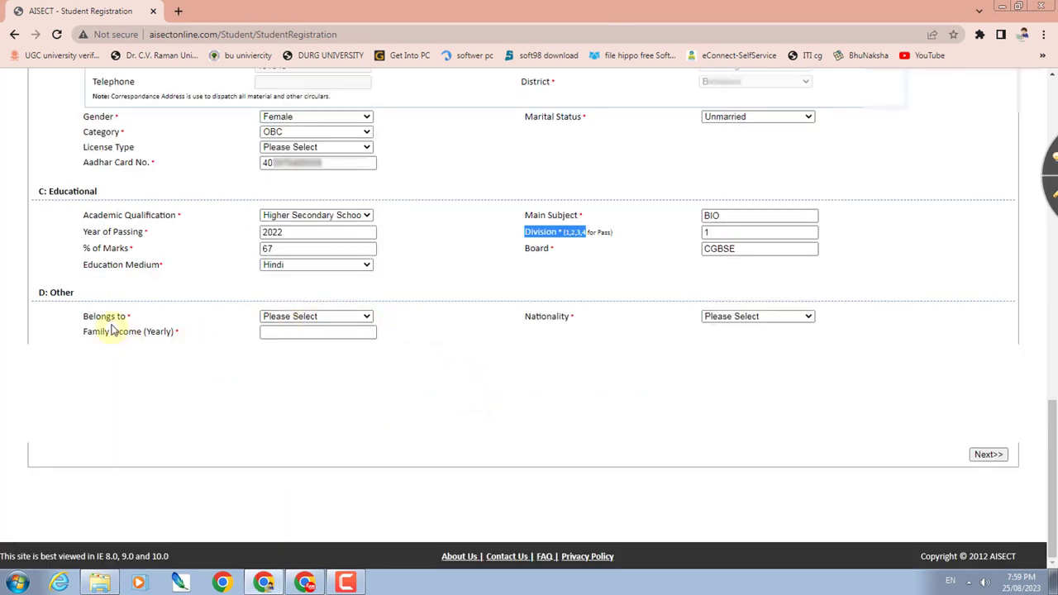
pyautogui.click(286, 316)
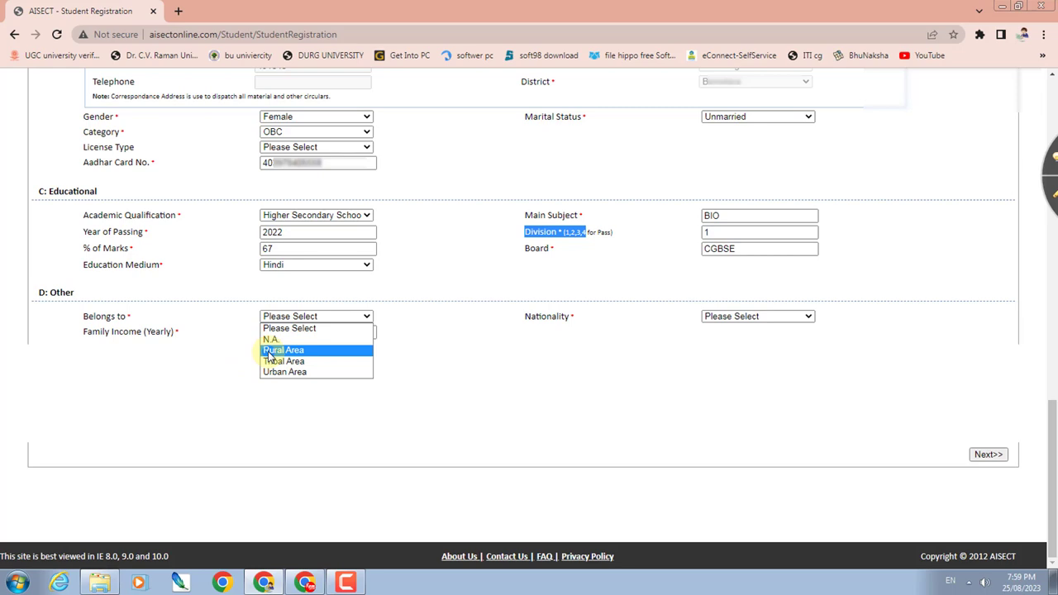
pyautogui.click(270, 351)
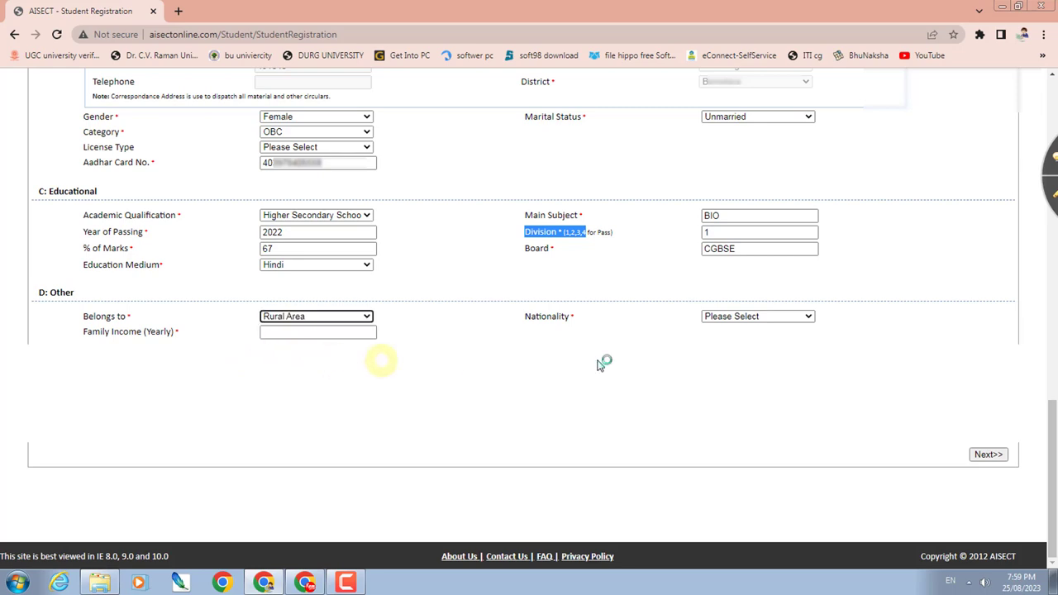
pyautogui.click(762, 322)
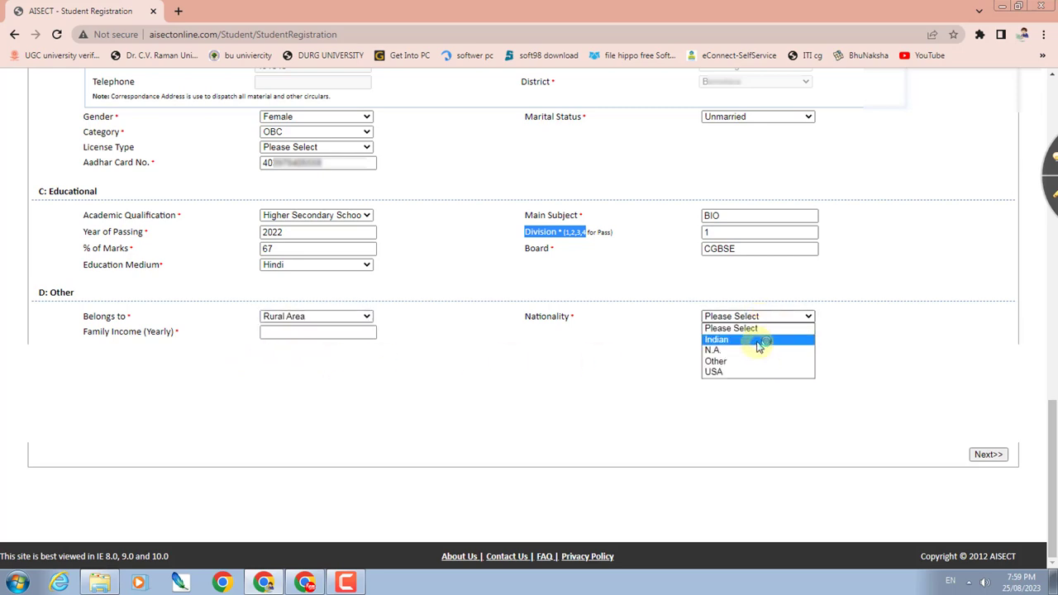
pyautogui.click(760, 338)
# - Enter 50000 as family income and save the form with Next>>
pyautogui.click(329, 331)
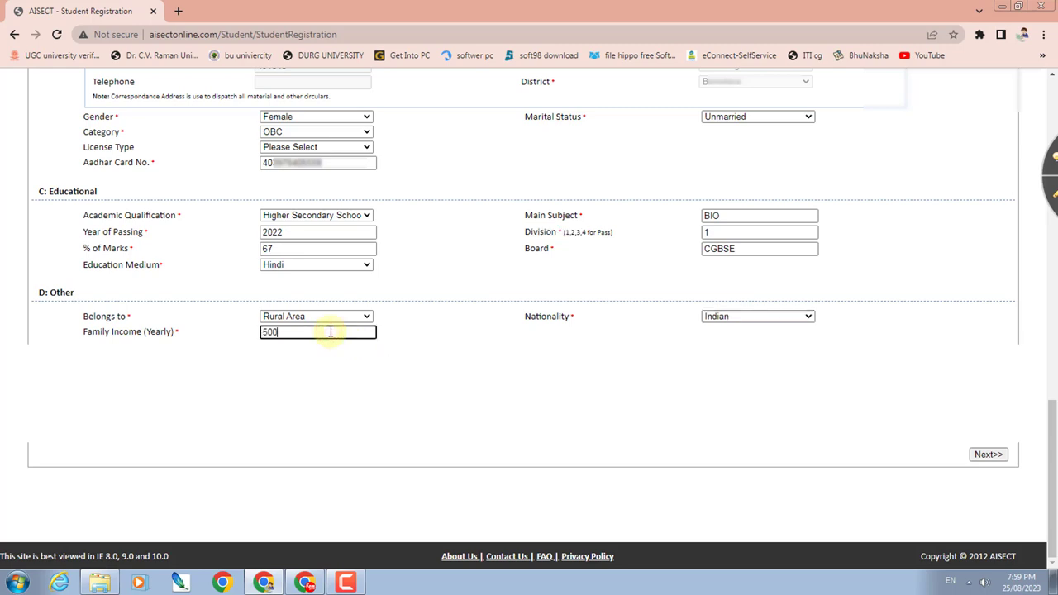
pyautogui.write('50000')
pyautogui.click(567, 427)
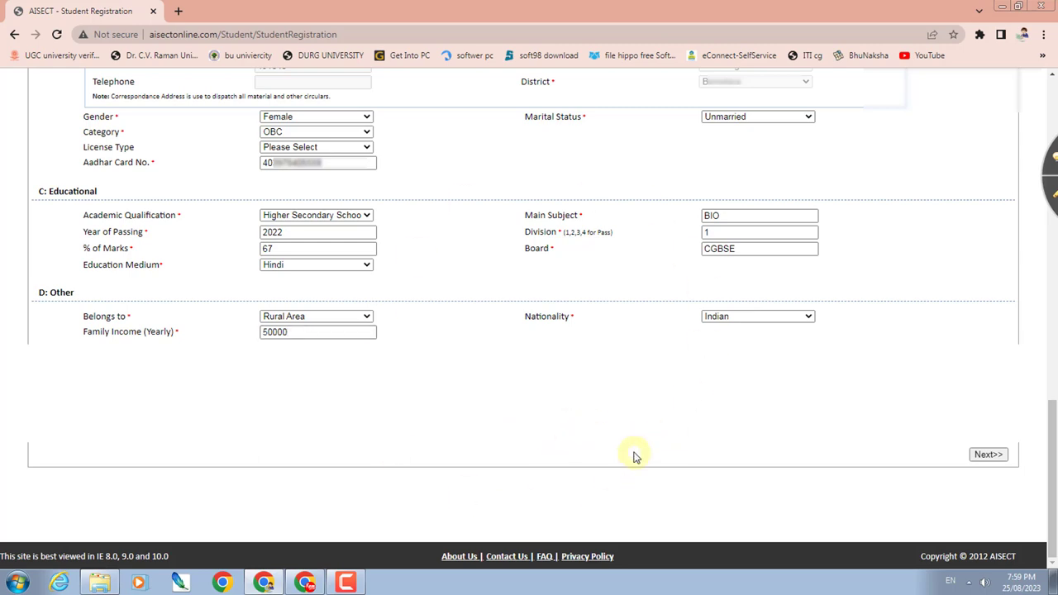
pyautogui.click(987, 456)
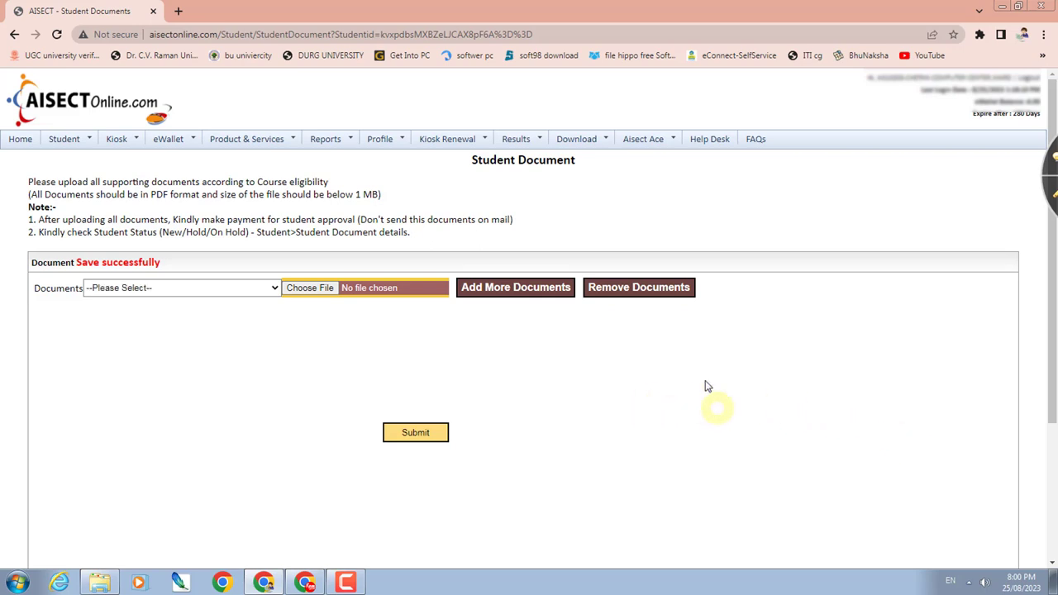
pyautogui.click(1052, 195)
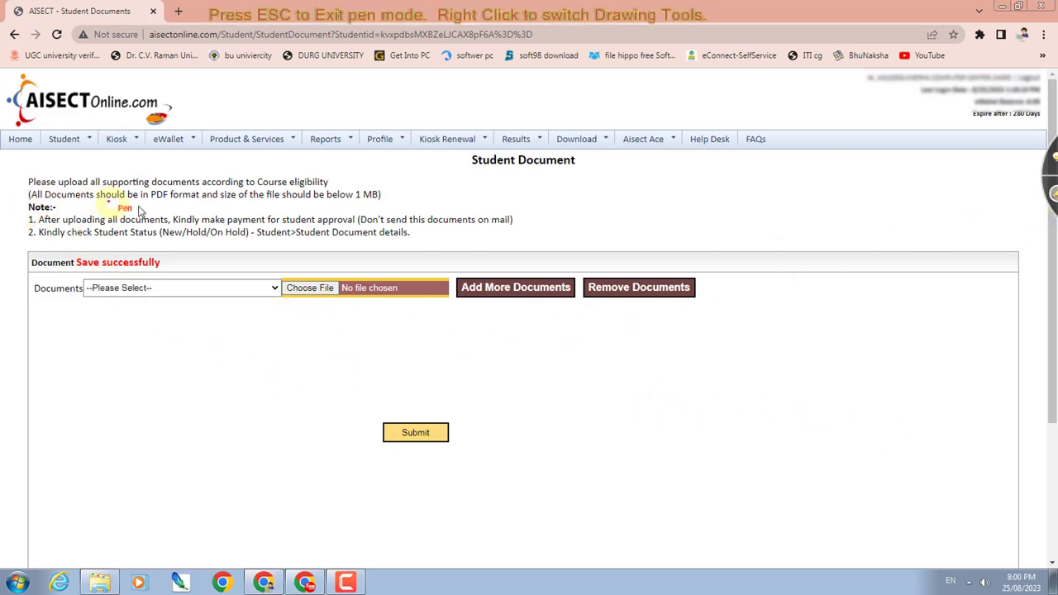
pyautogui.moveTo(132, 206)
pyautogui.mouseDown()
pyautogui.moveTo(141, 227)
pyautogui.moveTo(161, 199)
pyautogui.moveTo(199, 196)
pyautogui.mouseUp()
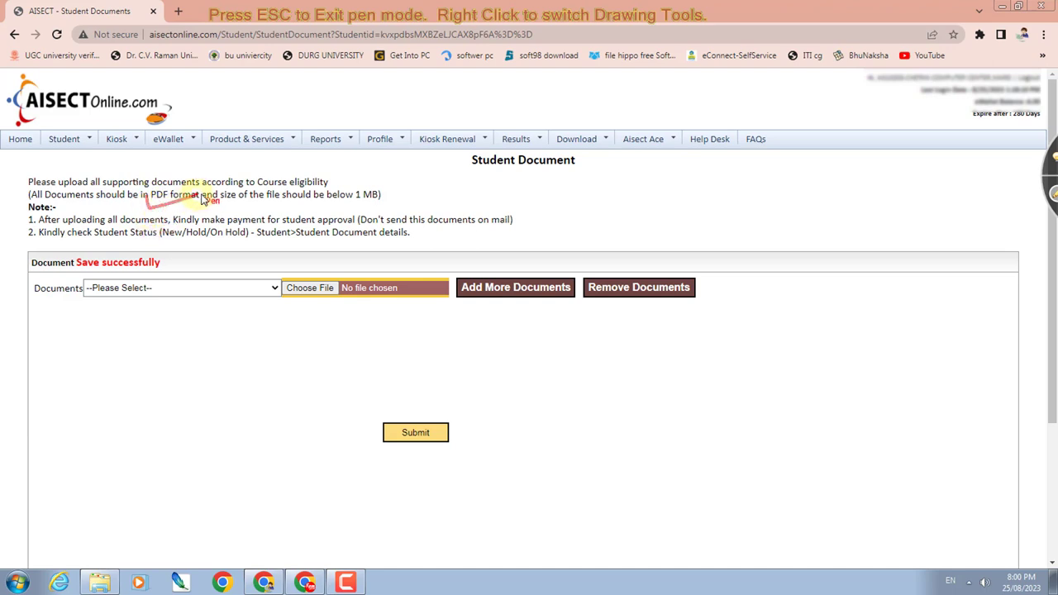
pyautogui.moveTo(342, 202)
pyautogui.mouseDown()
pyautogui.moveTo(388, 200)
pyautogui.moveTo(427, 214)
pyautogui.moveTo(388, 219)
pyautogui.mouseUp()
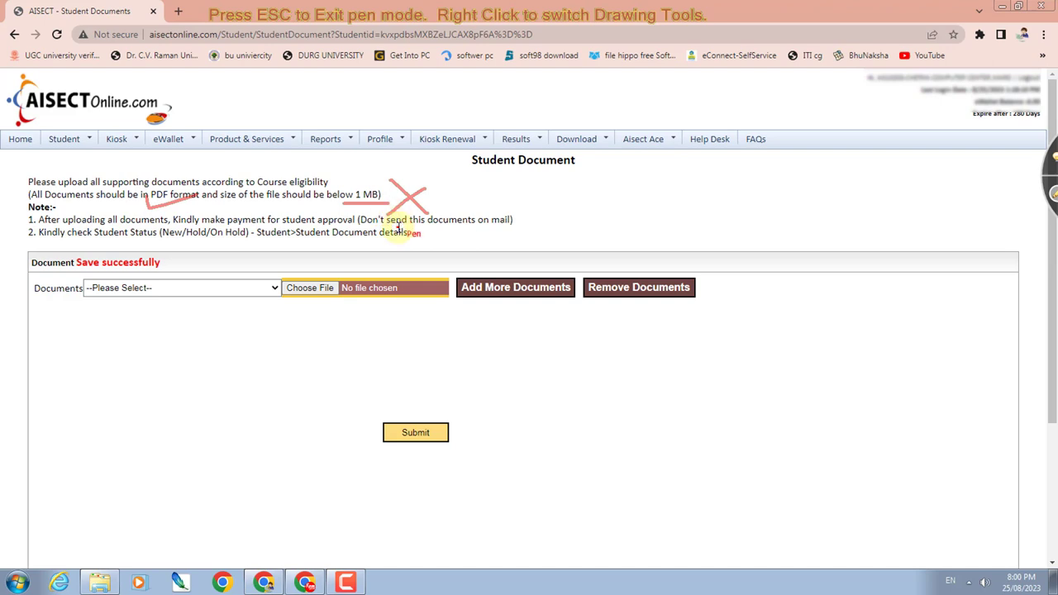
pyautogui.press('Escape')
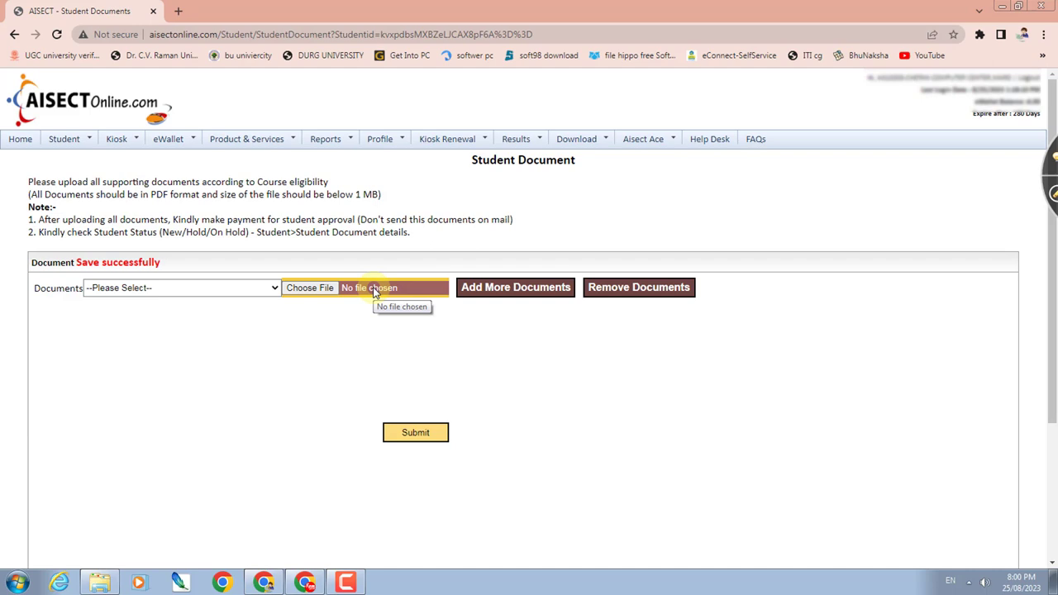
# - Add two more document rows and set them to 10th Mark Sheet, 12th Mark Sheet and Aadhar card/AddressProof(both side)
pyautogui.click(510, 293)
pyautogui.click(510, 293)
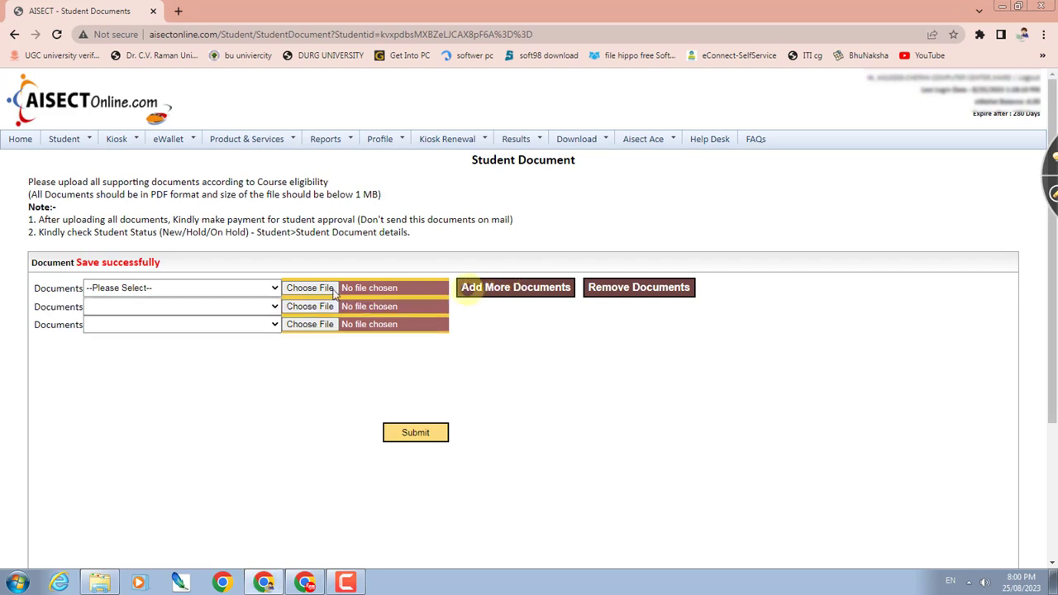
pyautogui.click(236, 289)
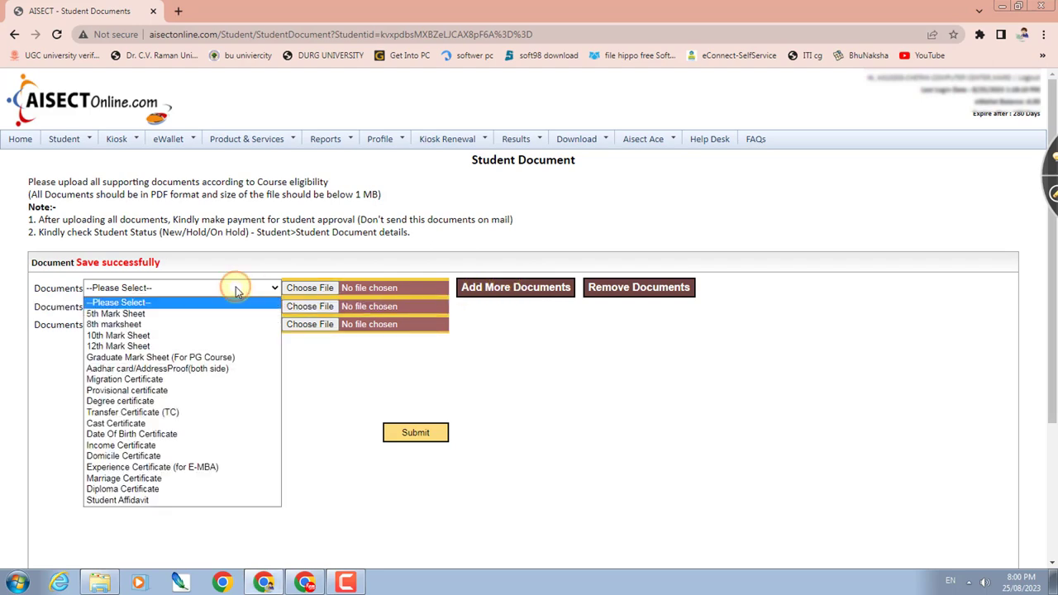
pyautogui.click(181, 342)
pyautogui.click(128, 308)
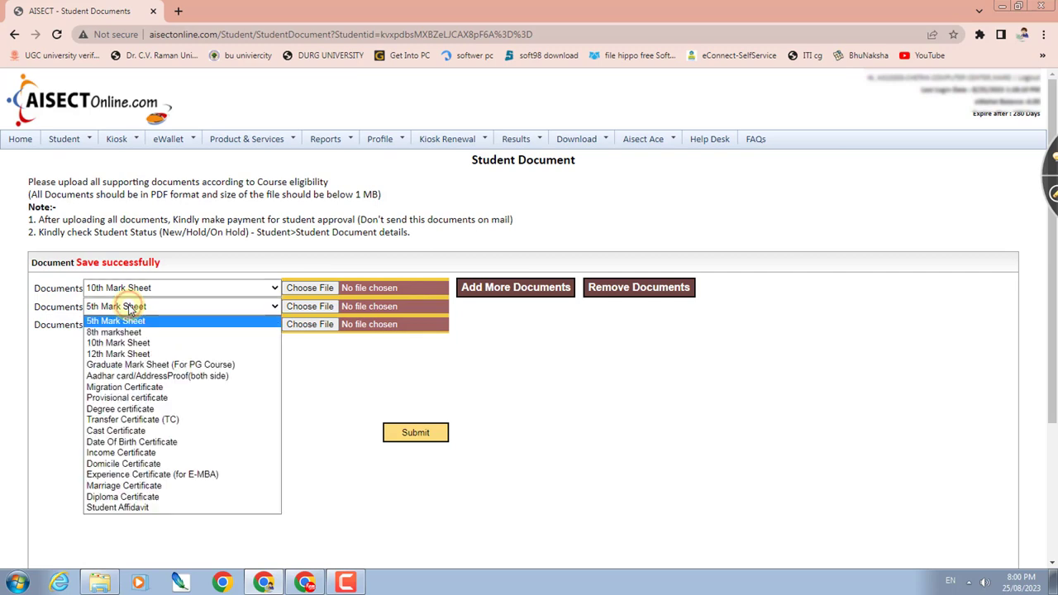
pyautogui.click(133, 356)
pyautogui.click(134, 326)
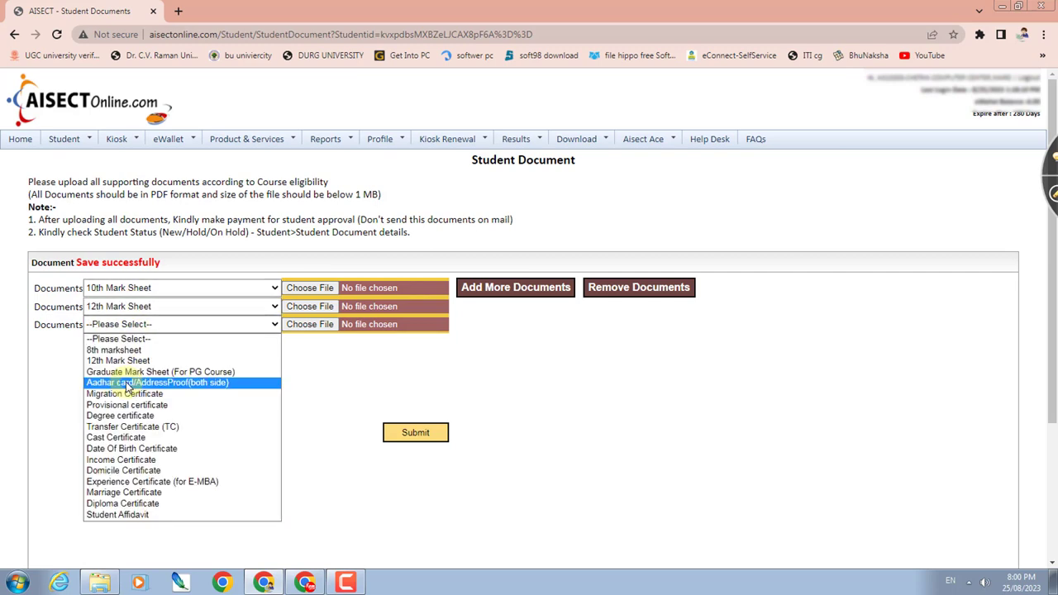
pyautogui.click(130, 383)
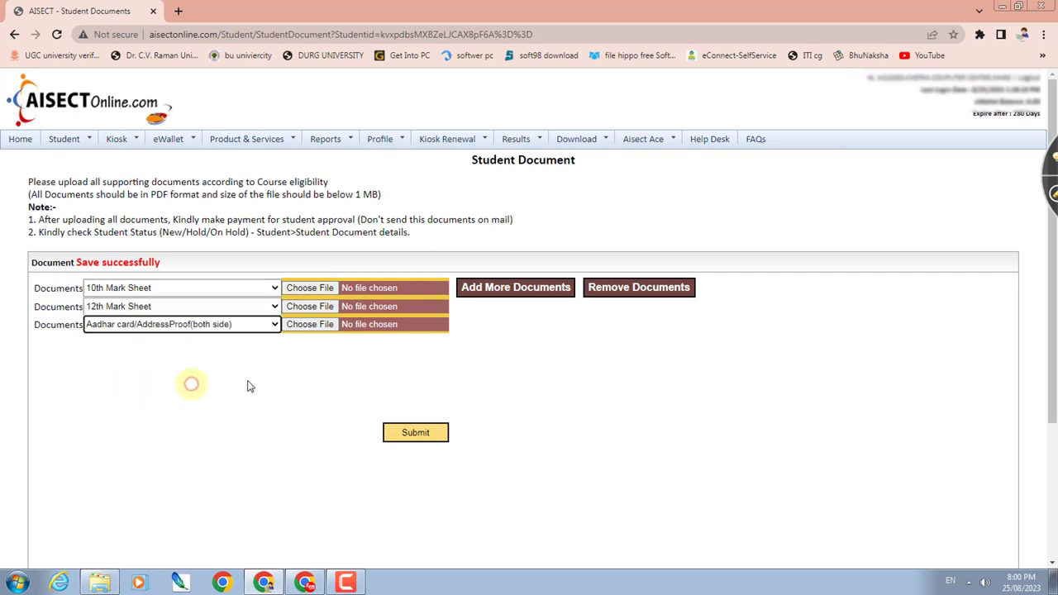
pyautogui.click(302, 291)
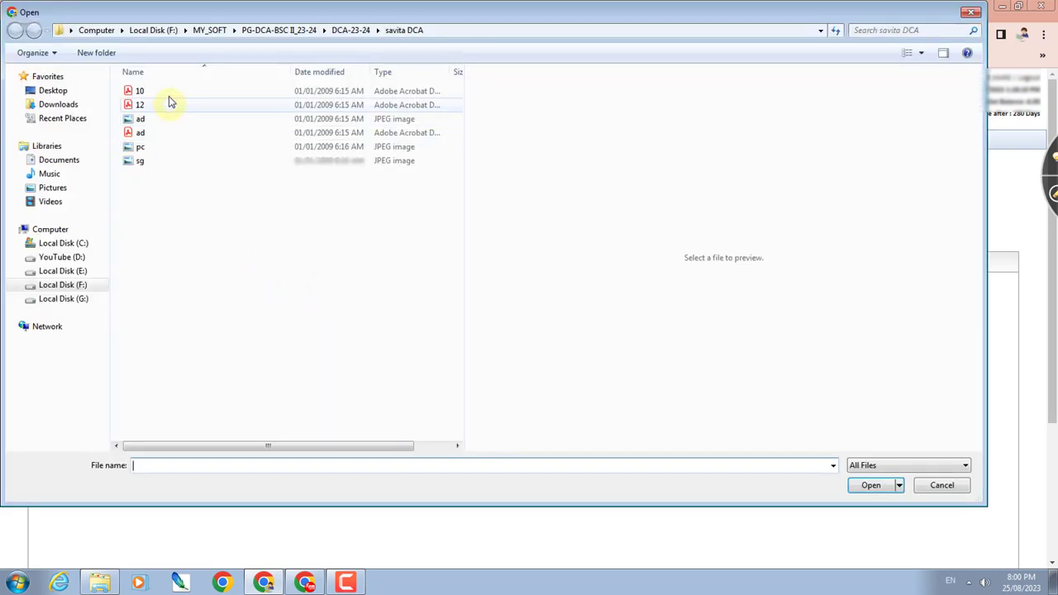
# - Attach 10.pdf, 12.pdf and ad.pdf from the savita DCA folder, then submit the documents
pyautogui.doubleClick(168, 92)
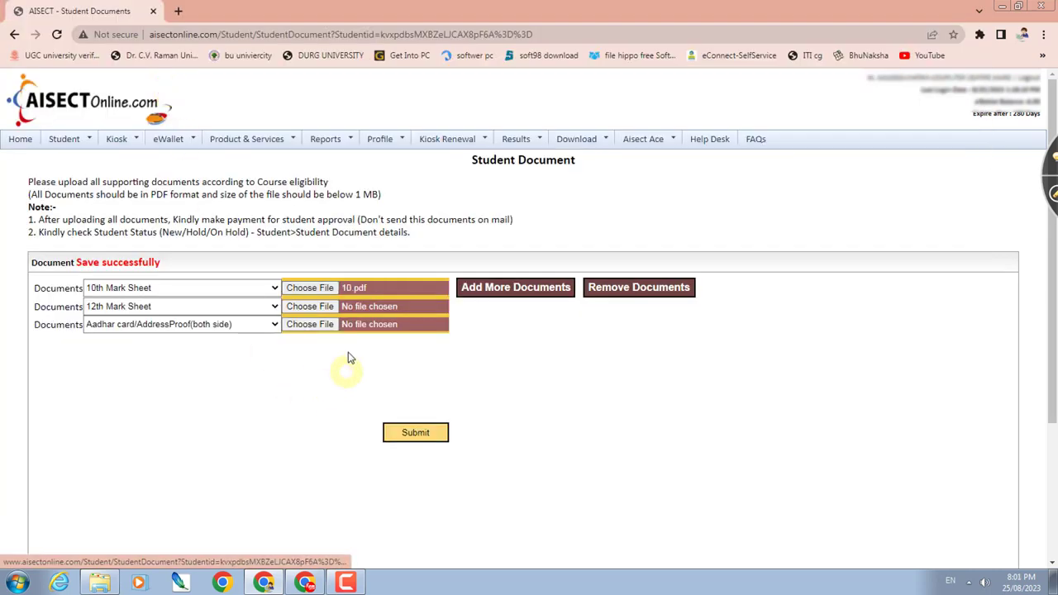
pyautogui.click(317, 307)
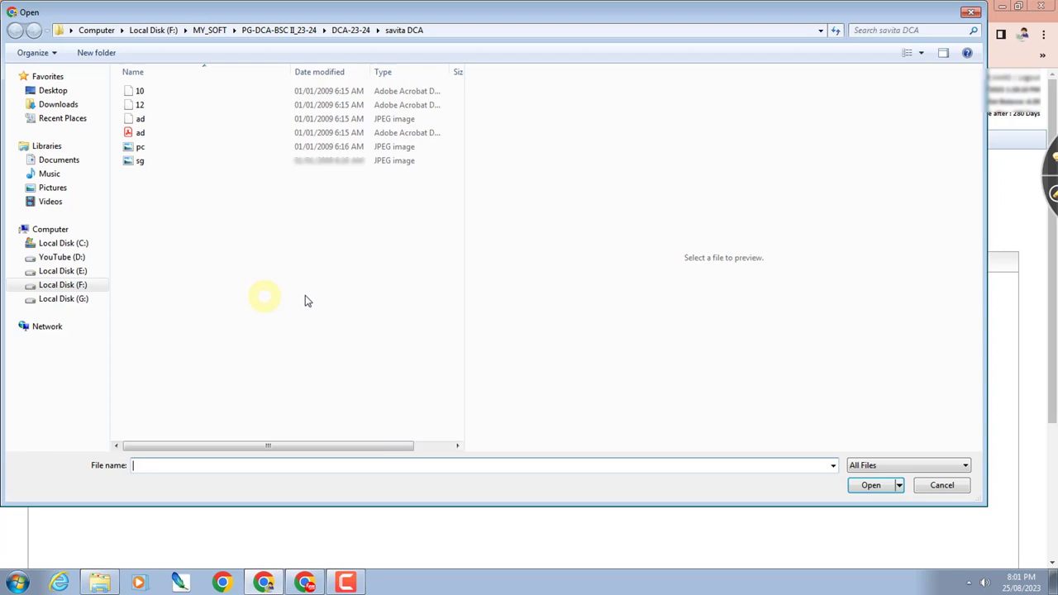
pyautogui.doubleClick(166, 107)
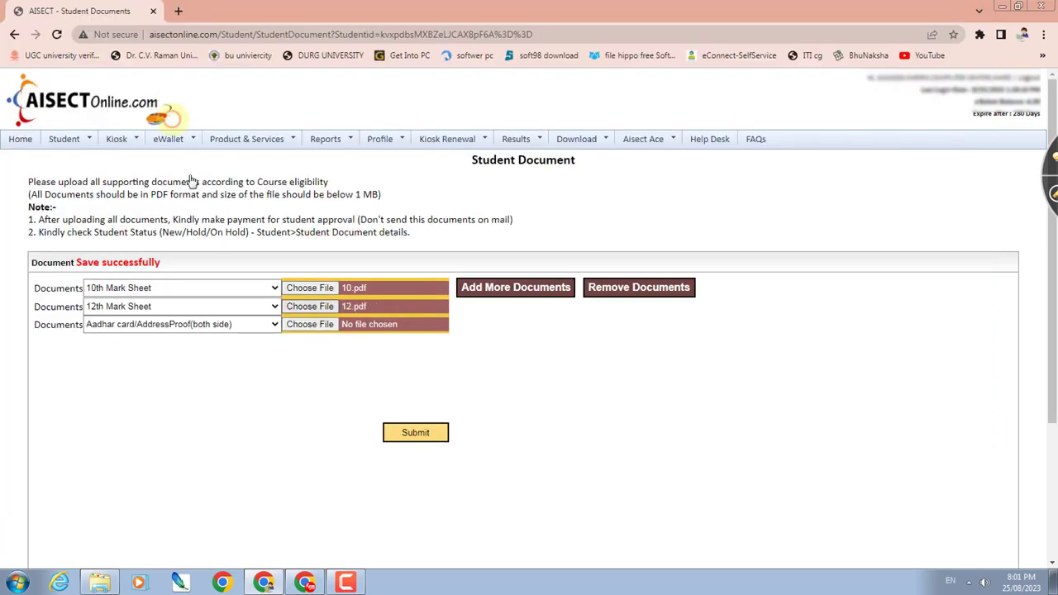
pyautogui.click(319, 327)
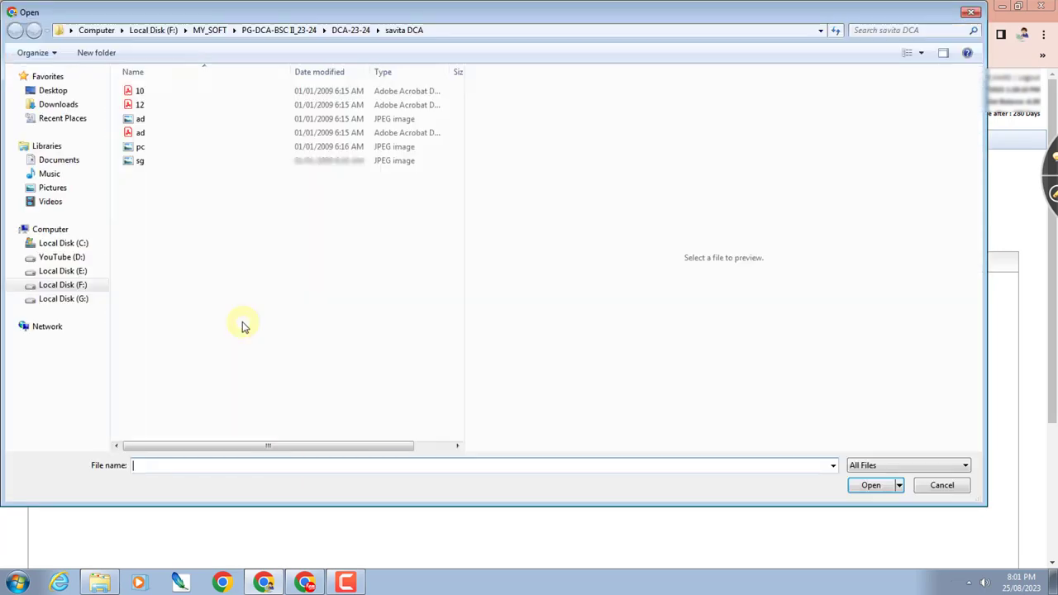
pyautogui.doubleClick(184, 135)
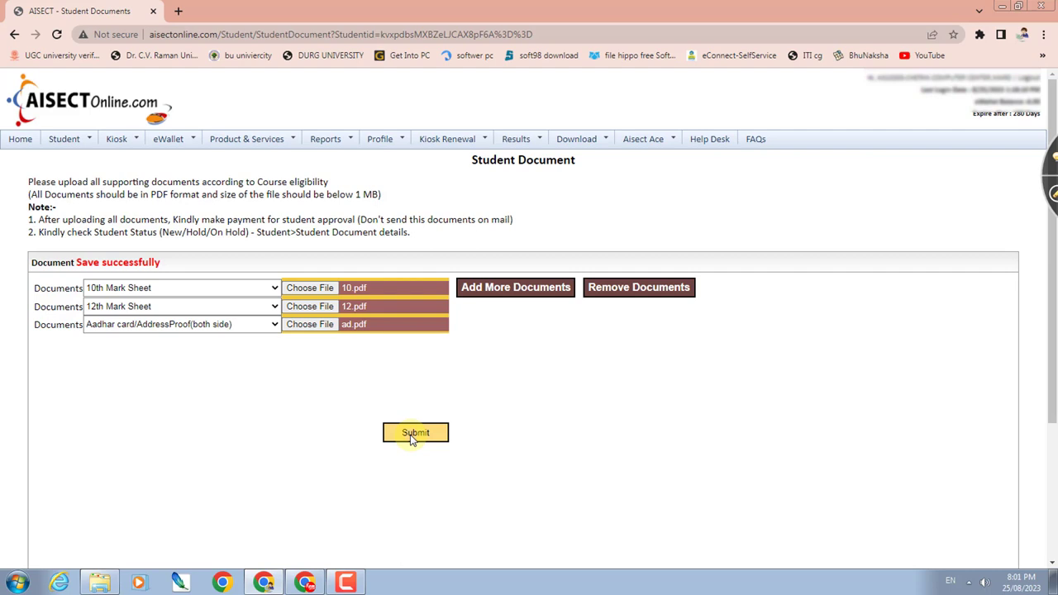
pyautogui.click(413, 436)
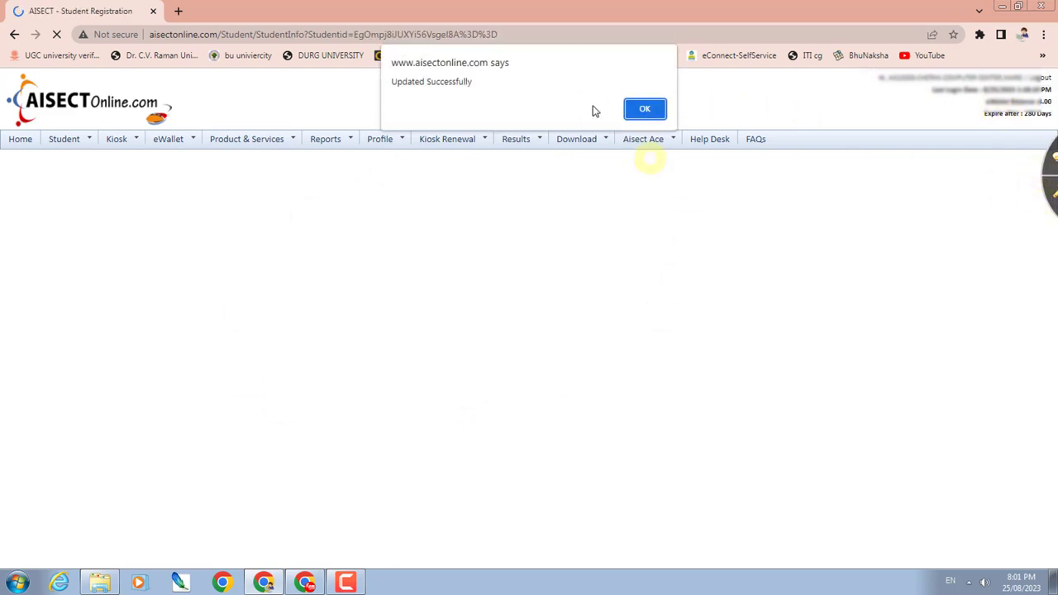
# - Dismiss the Updated Successfully alert and go to the summary from the Student Admission form's bottom
pyautogui.click(651, 112)
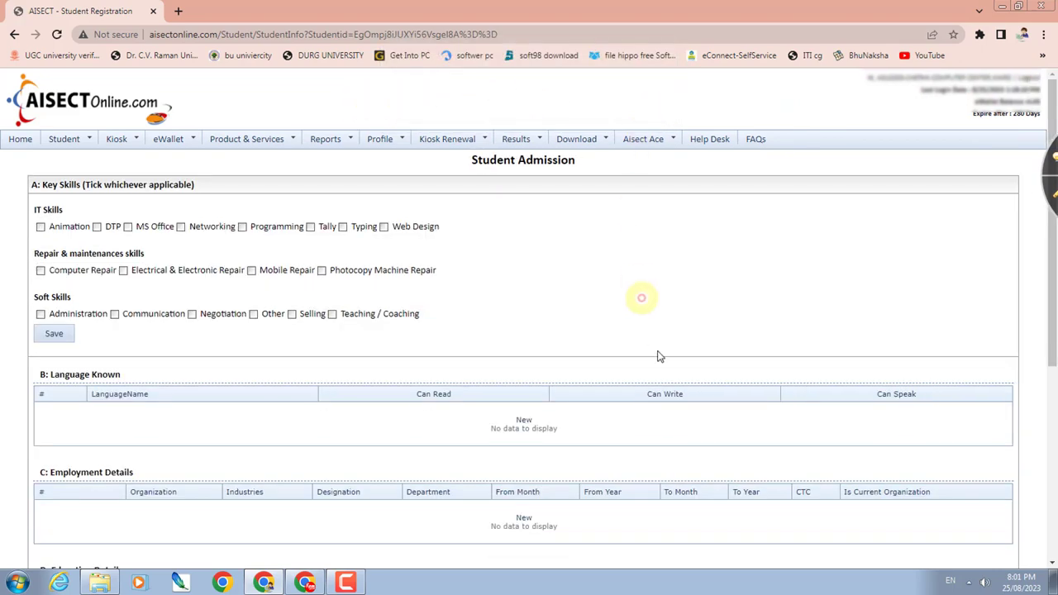
pyautogui.click(1052, 195)
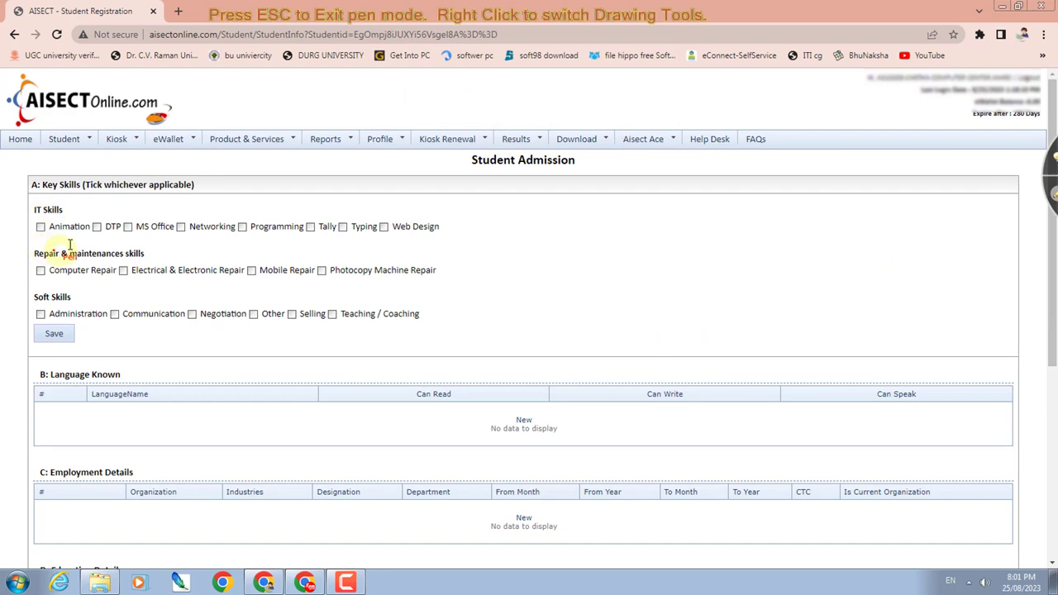
pyautogui.moveTo(34, 225)
pyautogui.mouseDown()
pyautogui.moveTo(40, 237)
pyautogui.moveTo(95, 235)
pyautogui.moveTo(123, 217)
pyautogui.moveTo(158, 220)
pyautogui.mouseUp()
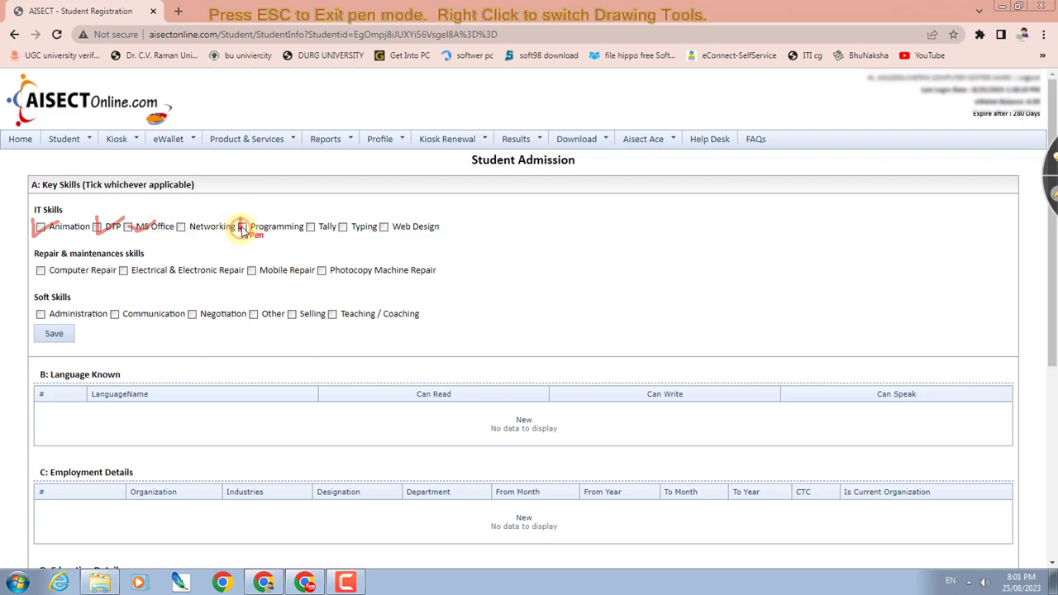
pyautogui.moveTo(242, 232)
pyautogui.mouseDown()
pyautogui.moveTo(258, 217)
pyautogui.moveTo(319, 229)
pyautogui.moveTo(330, 216)
pyautogui.moveTo(393, 217)
pyautogui.mouseUp()
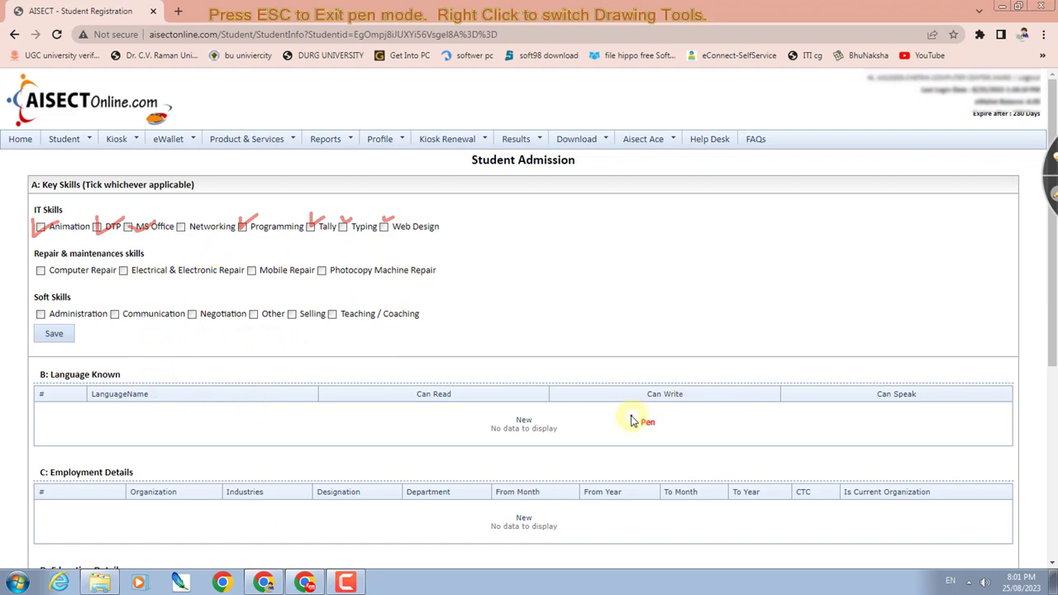
pyautogui.press('Escape')
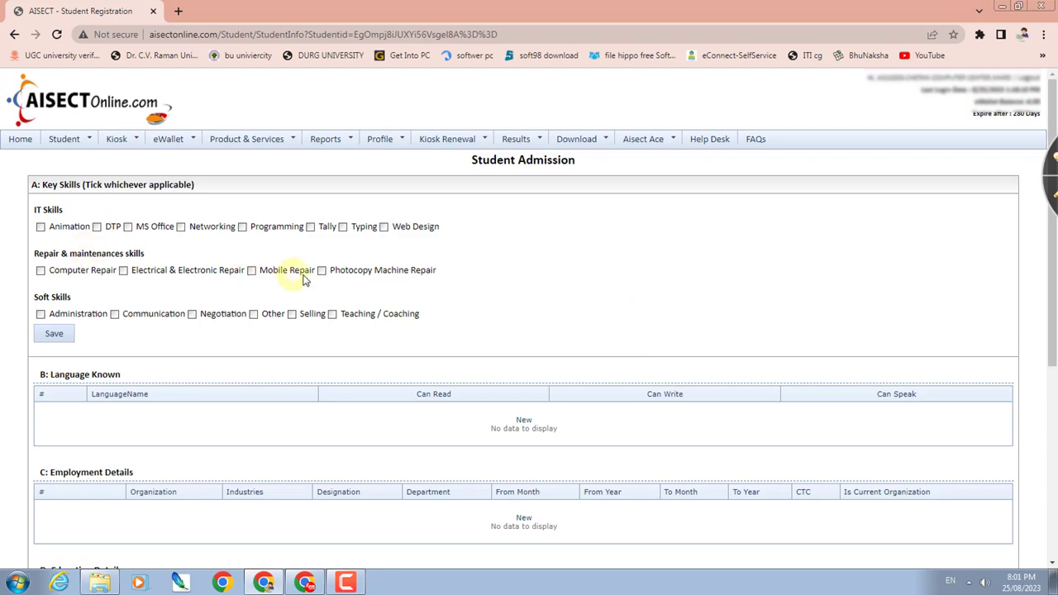
pyautogui.scroll(-5, 813, 465)
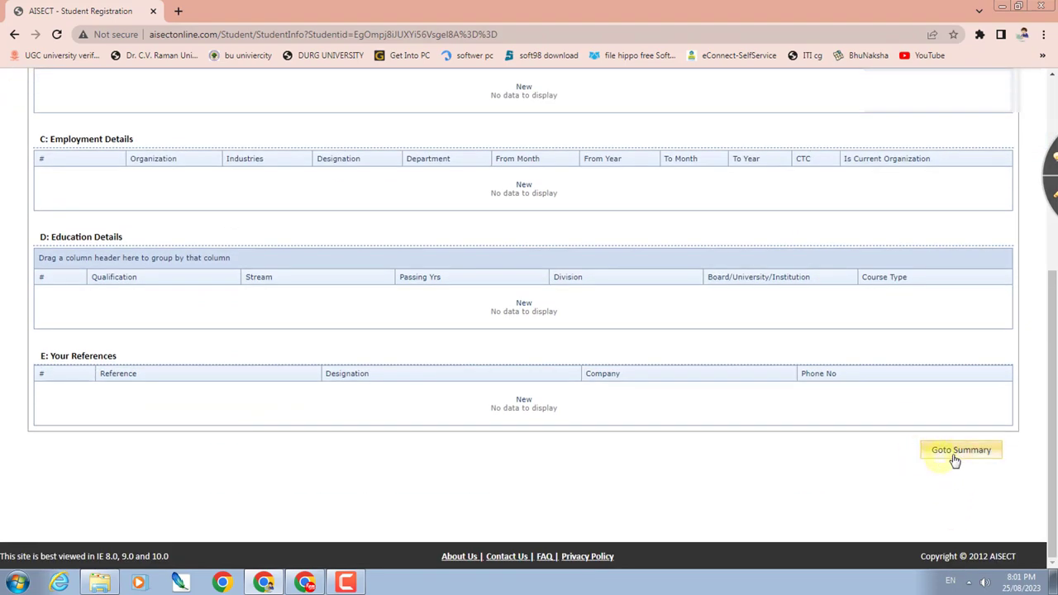
pyautogui.click(961, 453)
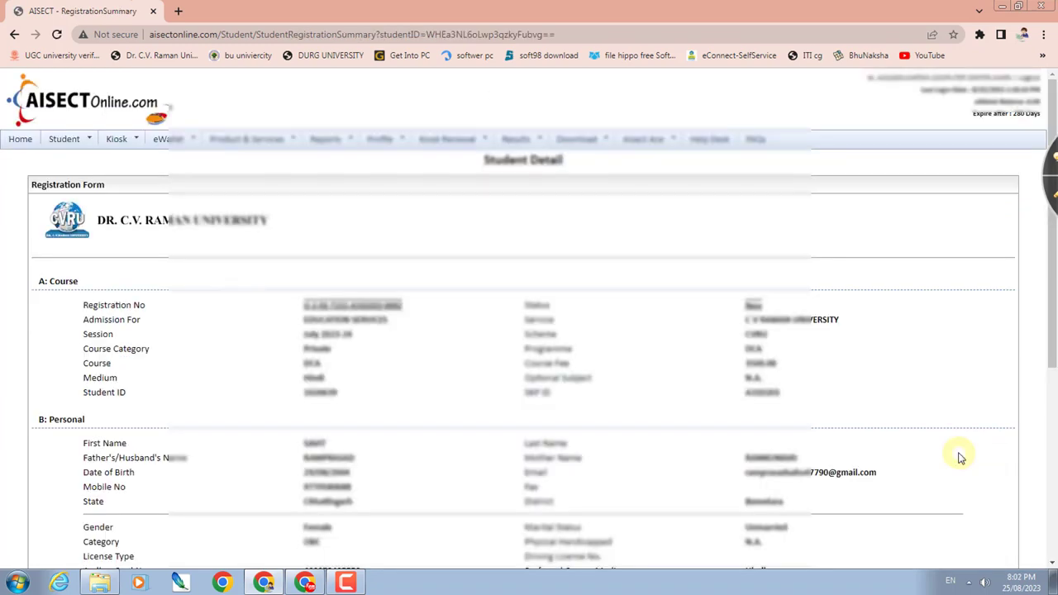
# - Scroll the Student Detail summary showing 2022, 67.00%, CGBSE and three documents, then choose Add New Student
pyautogui.scroll(-5, 958, 457)
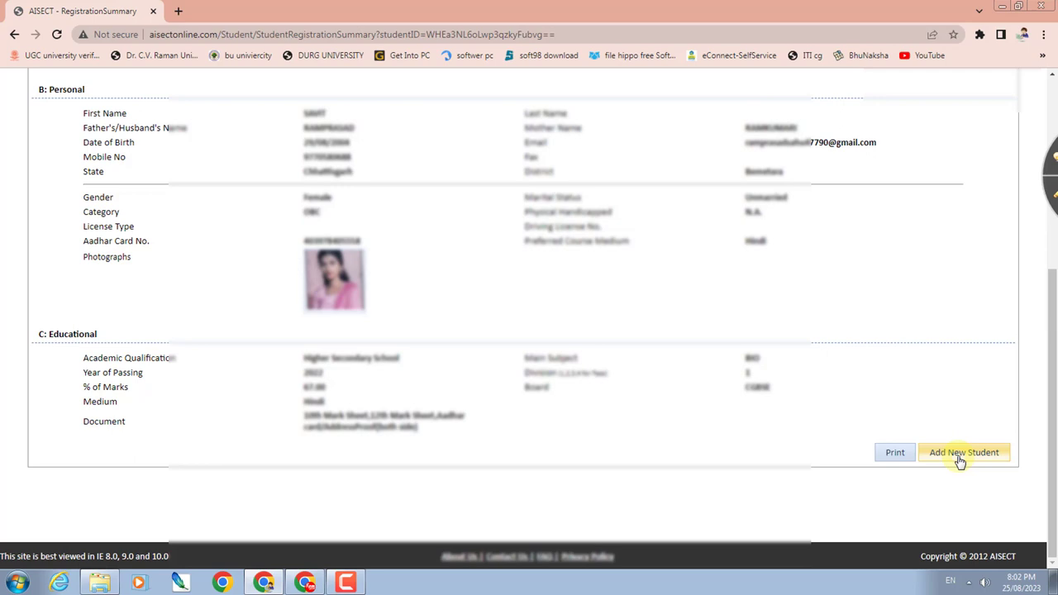
pyautogui.click(959, 455)
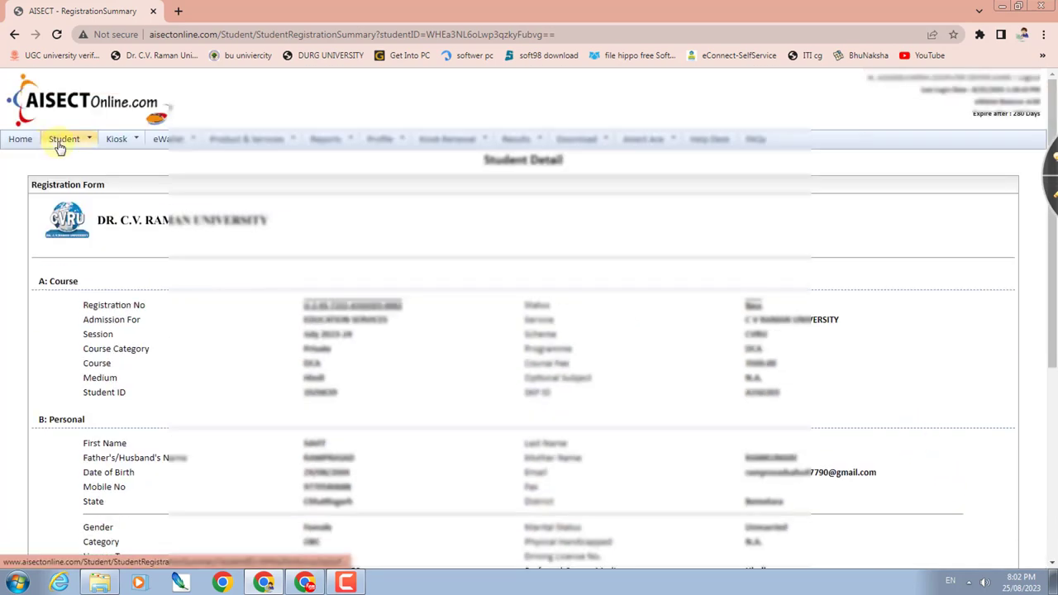
pyautogui.moveTo(60, 143)
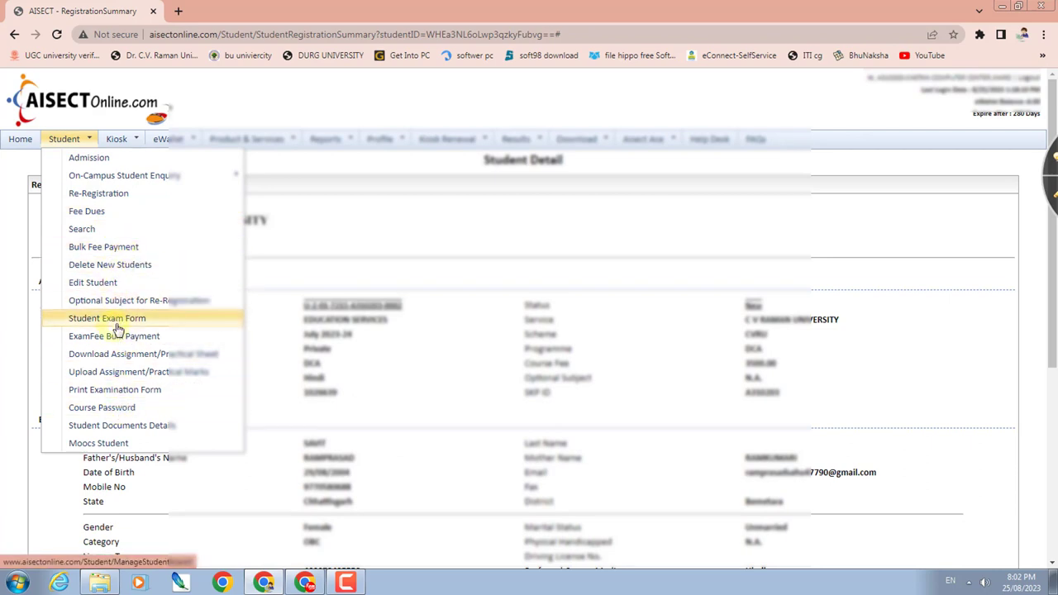
# - Open Student > Bulk Fee Payment and reach Pay Fees for three students' registration fees
pyautogui.click(109, 252)
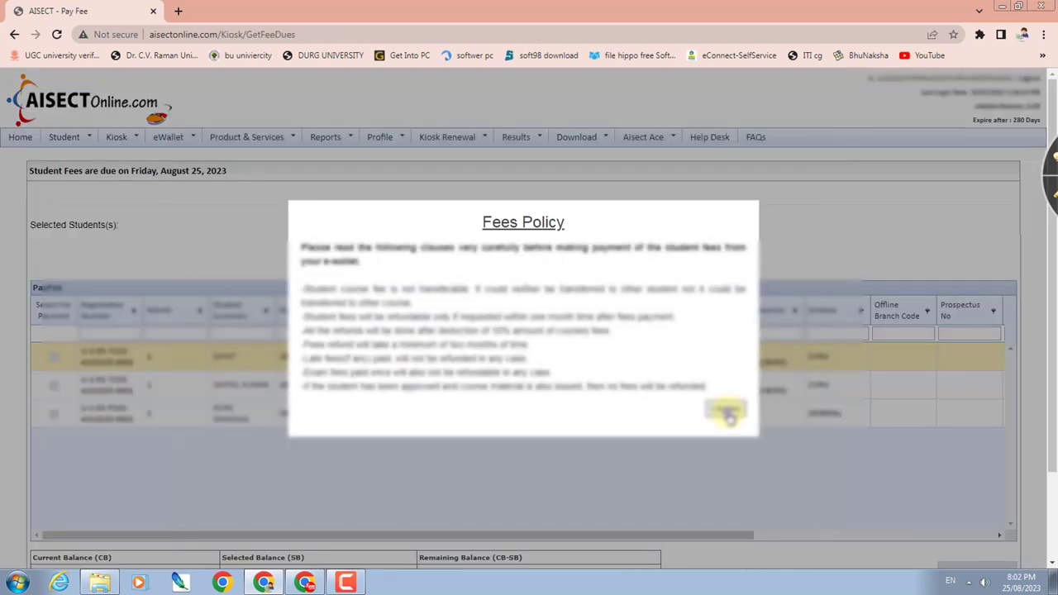
pyautogui.click(727, 415)
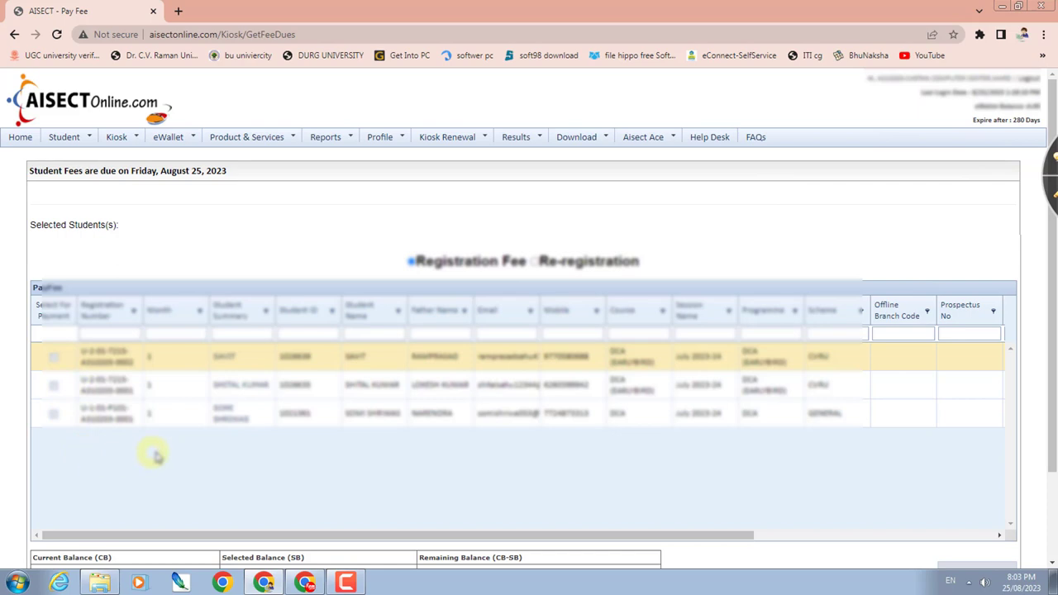
pyautogui.scroll(-3, 326, 472)
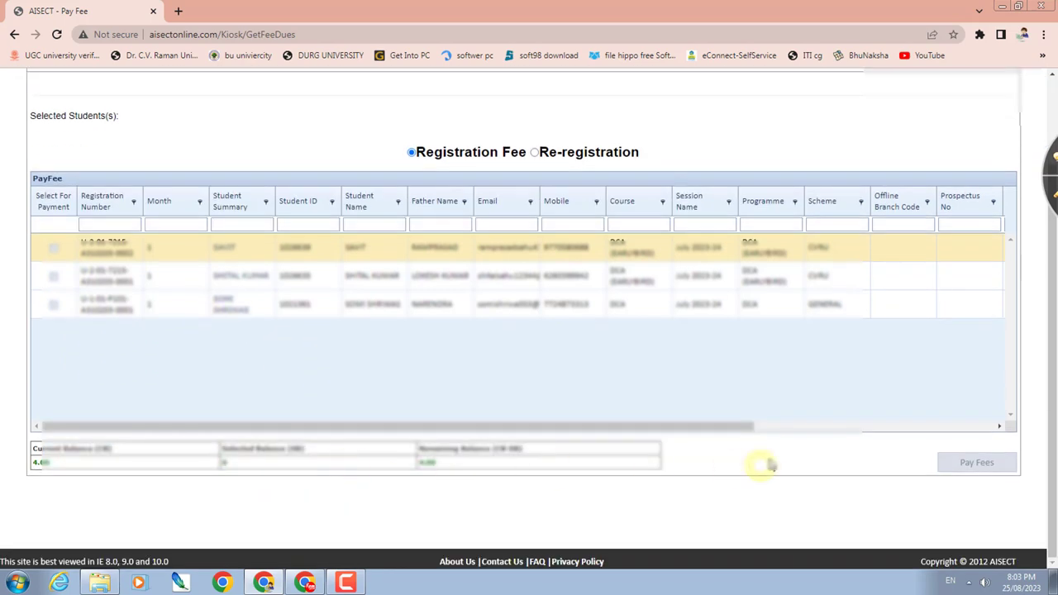
pyautogui.click(974, 465)
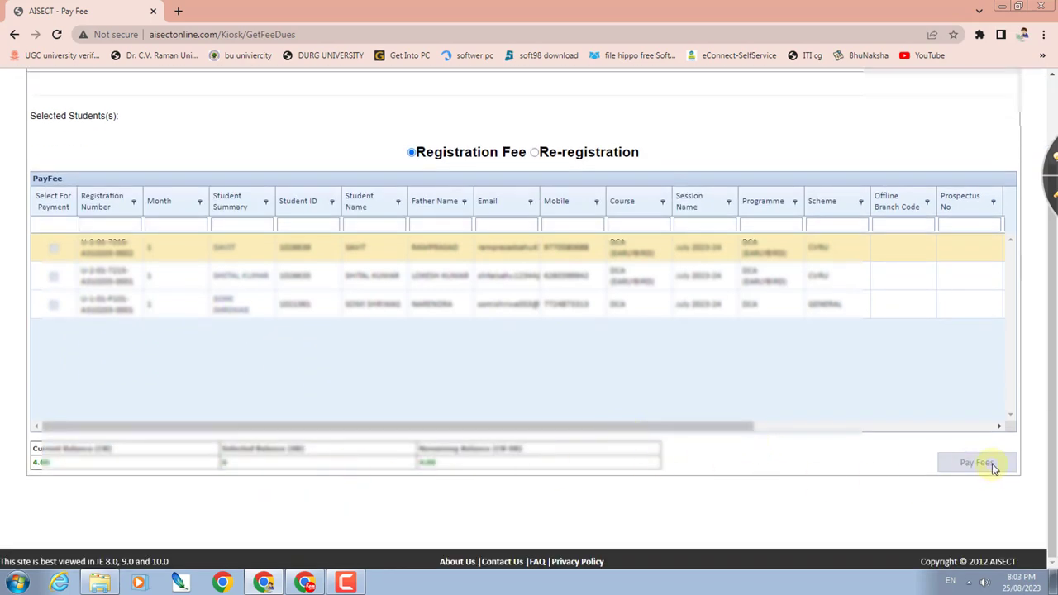